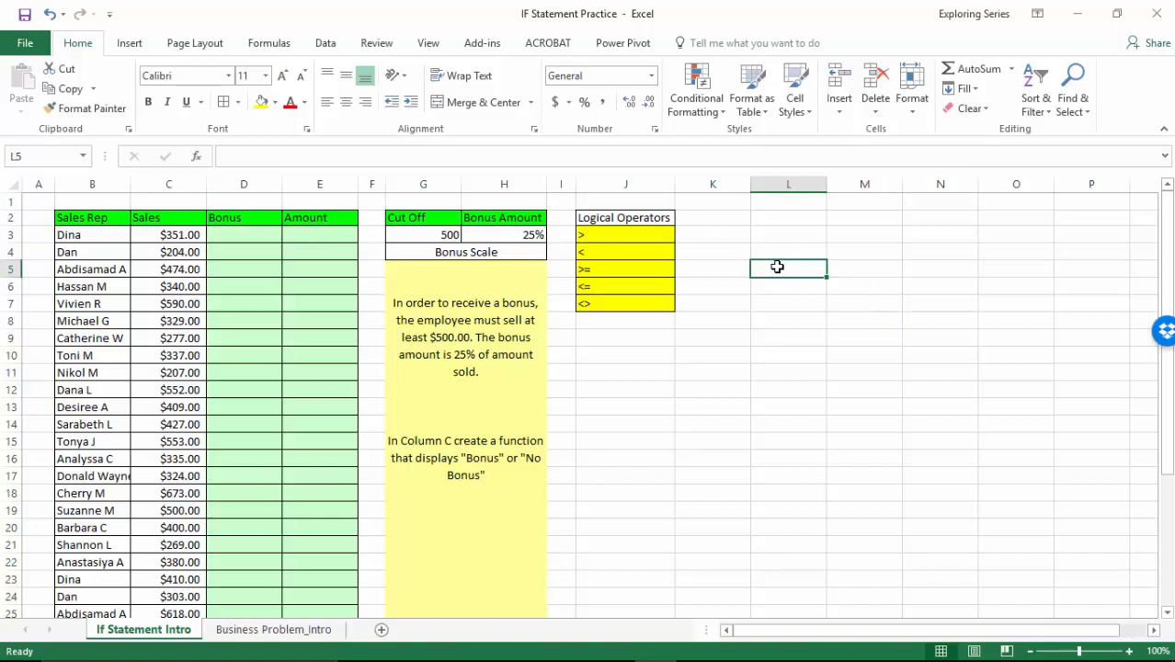
Enter the text IF in cell L5.
text(IF)
key(Return)
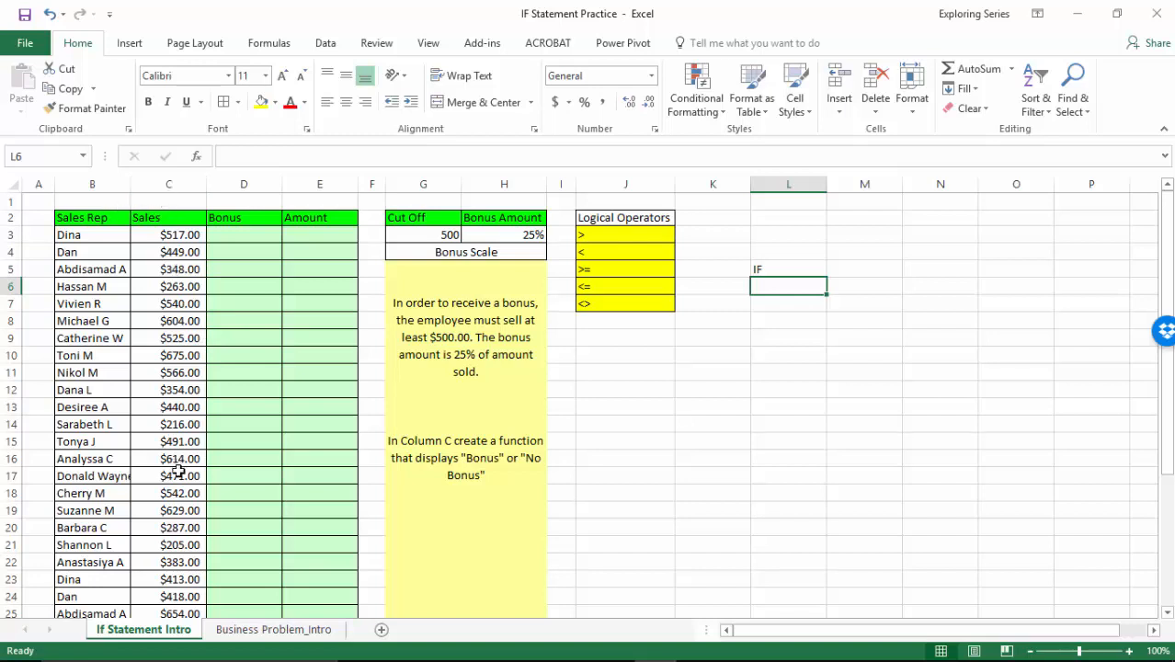
Examine the Sales Rep and Sales columns, the first Bonus cell, and the Cut Off and Bonus Amount values.
click(86, 184)
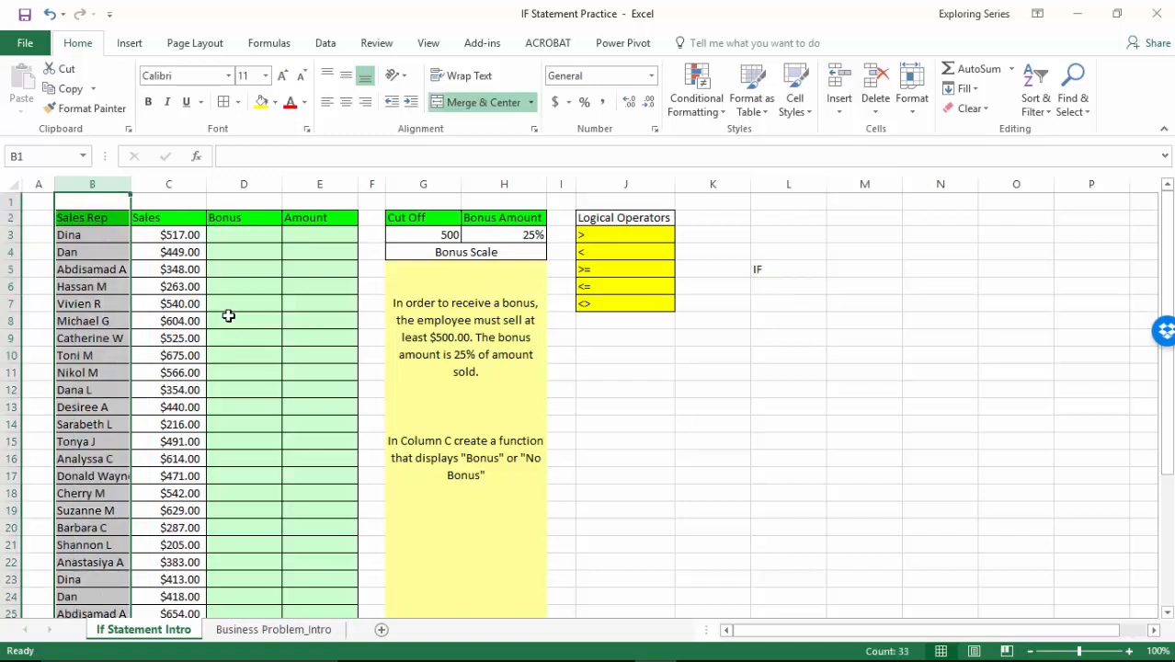
click(182, 185)
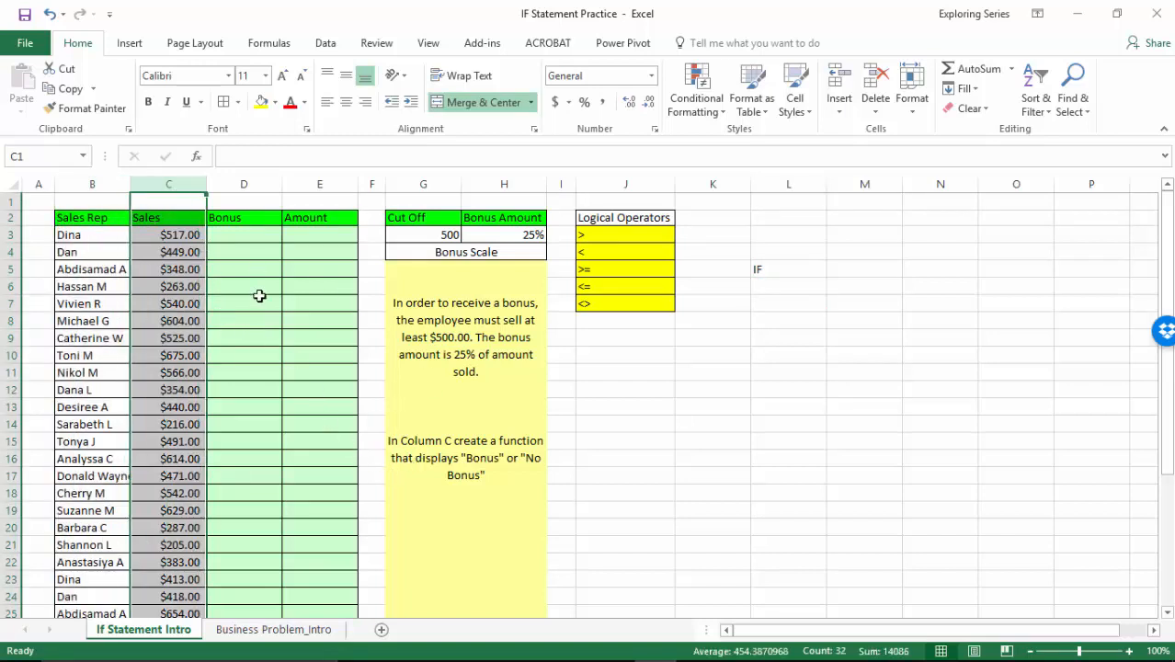
click(248, 233)
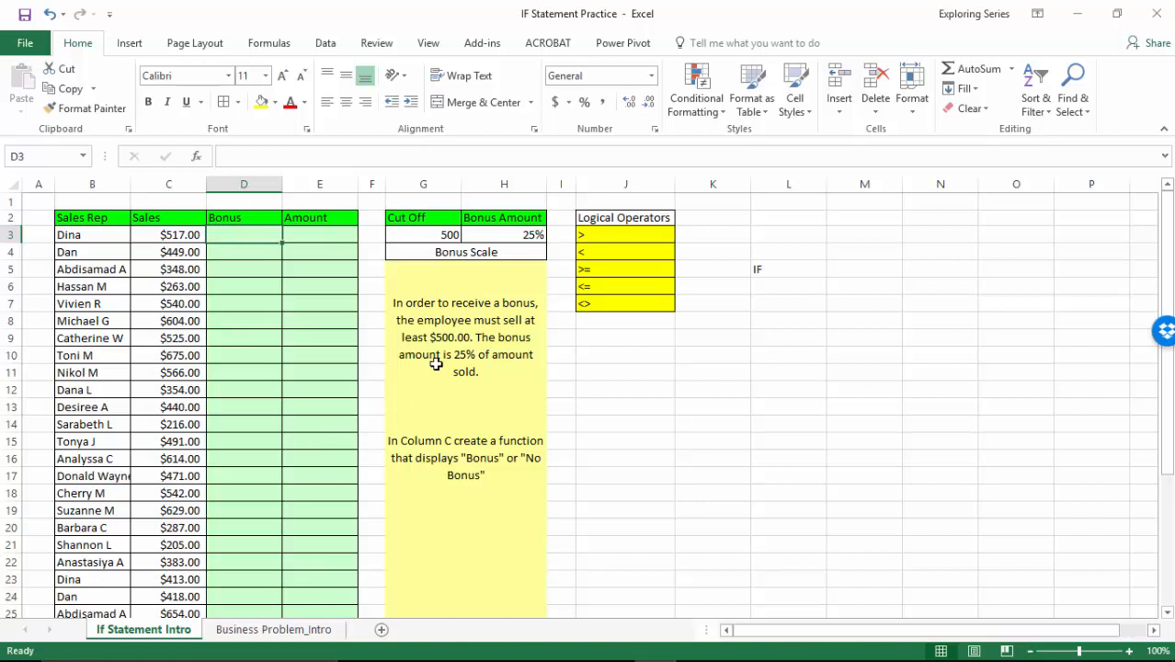
click(449, 236)
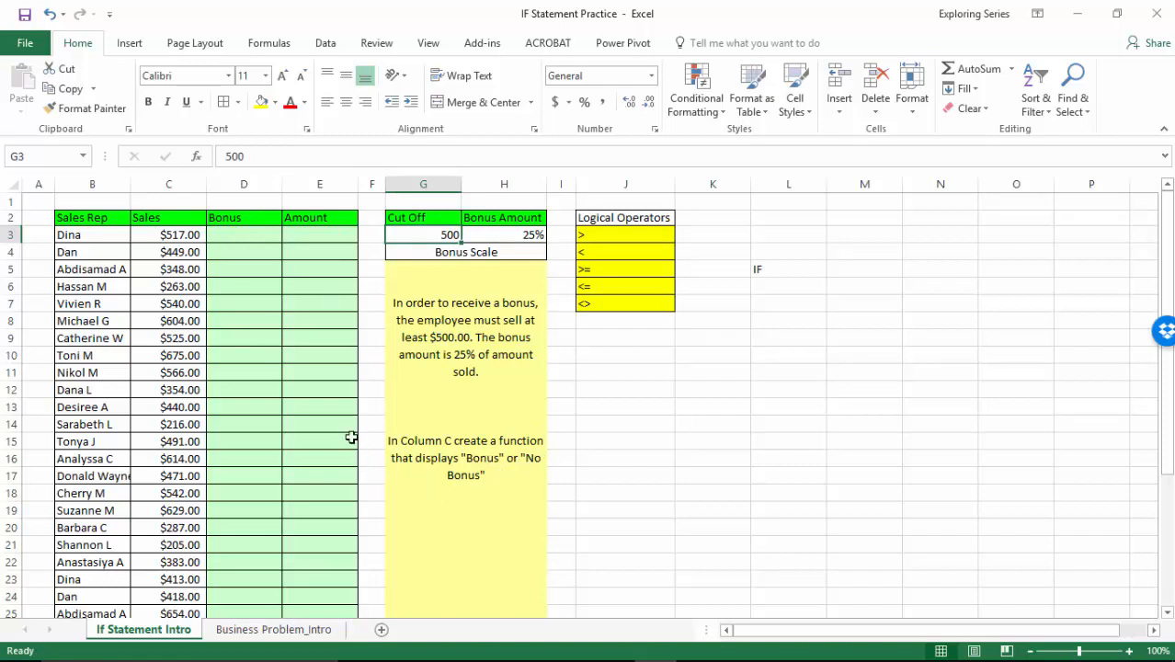
click(527, 239)
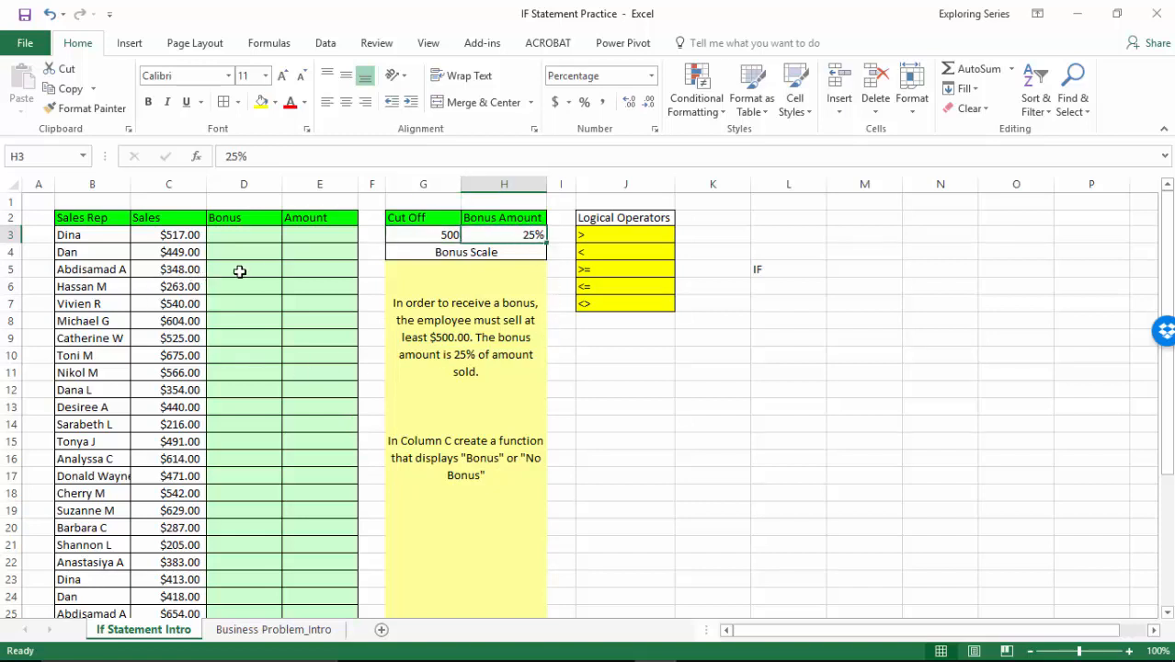
click(172, 233)
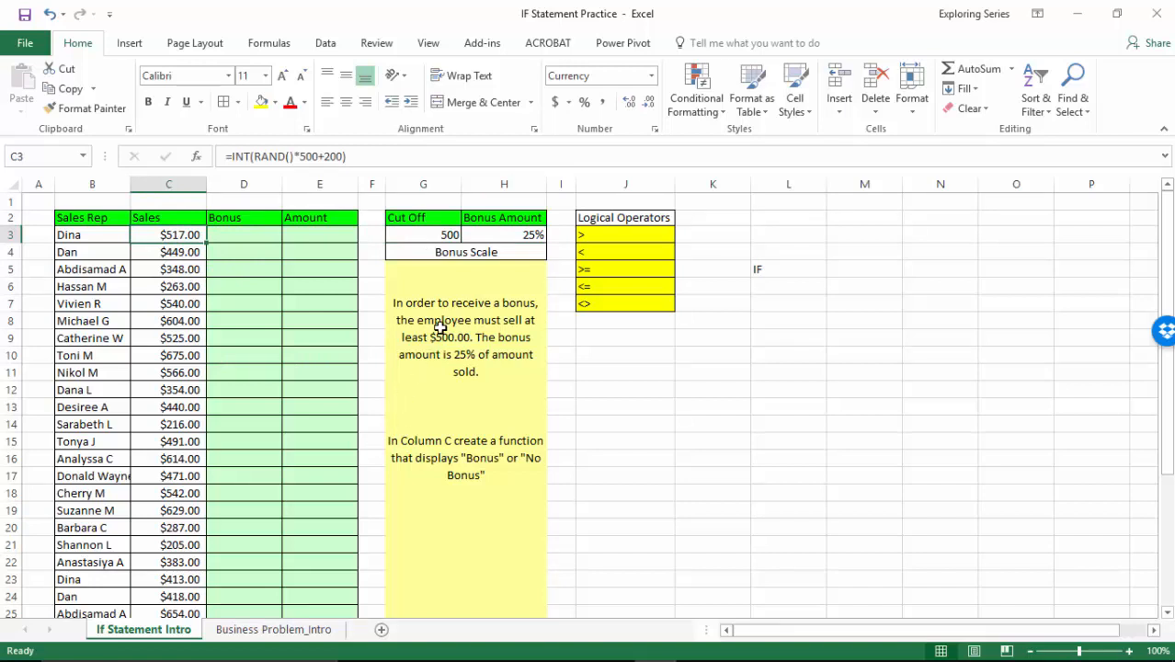
click(427, 231)
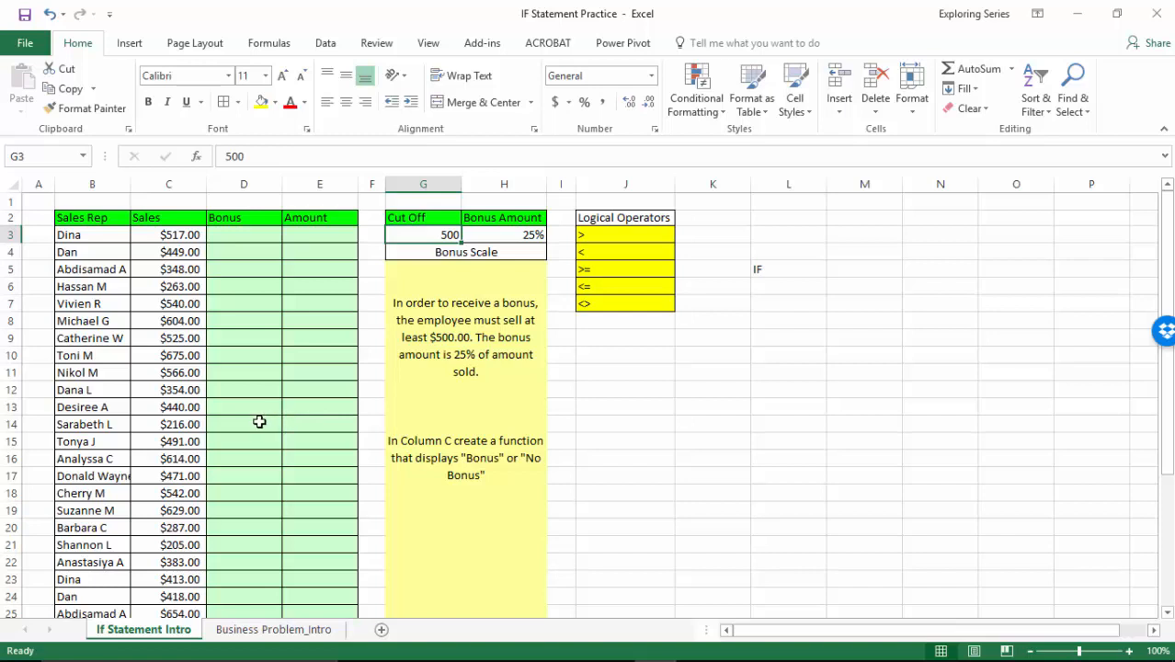
click(188, 306)
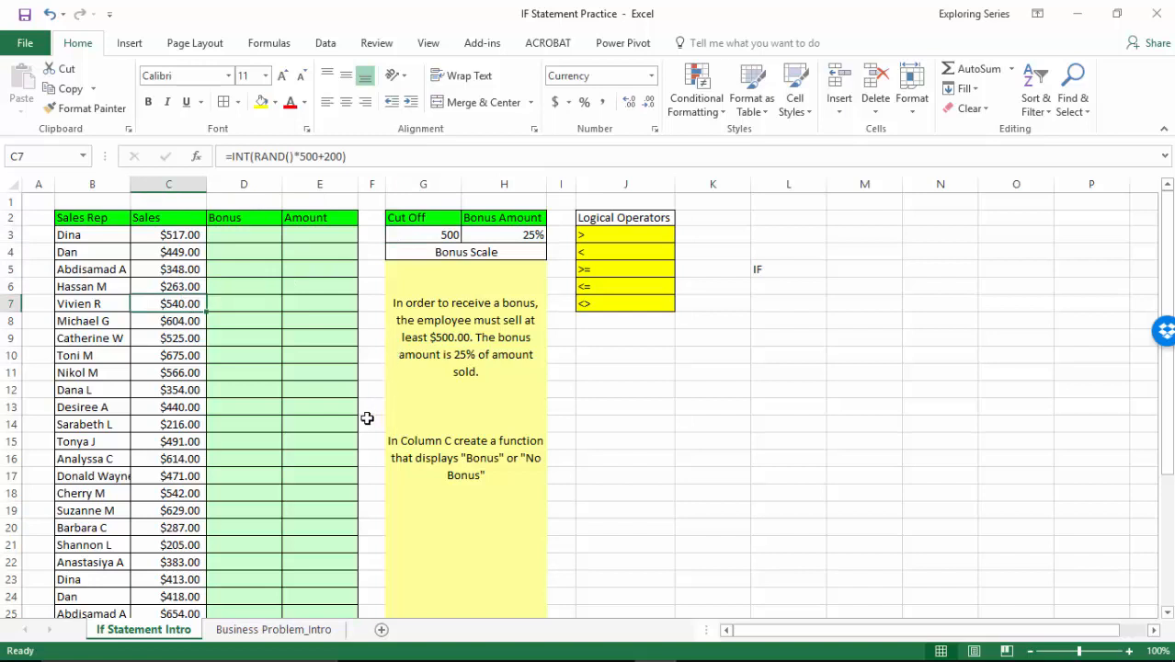
click(251, 238)
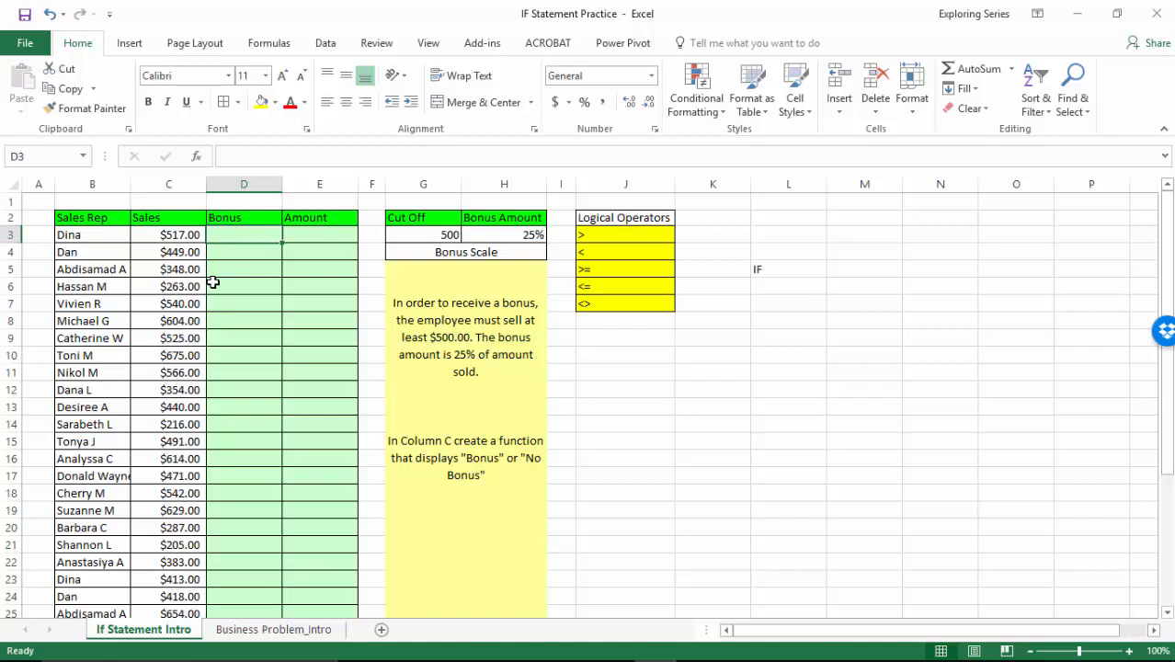
Sort the sales list by the Sales column several times, ending with smallest to largest.
click(195, 234)
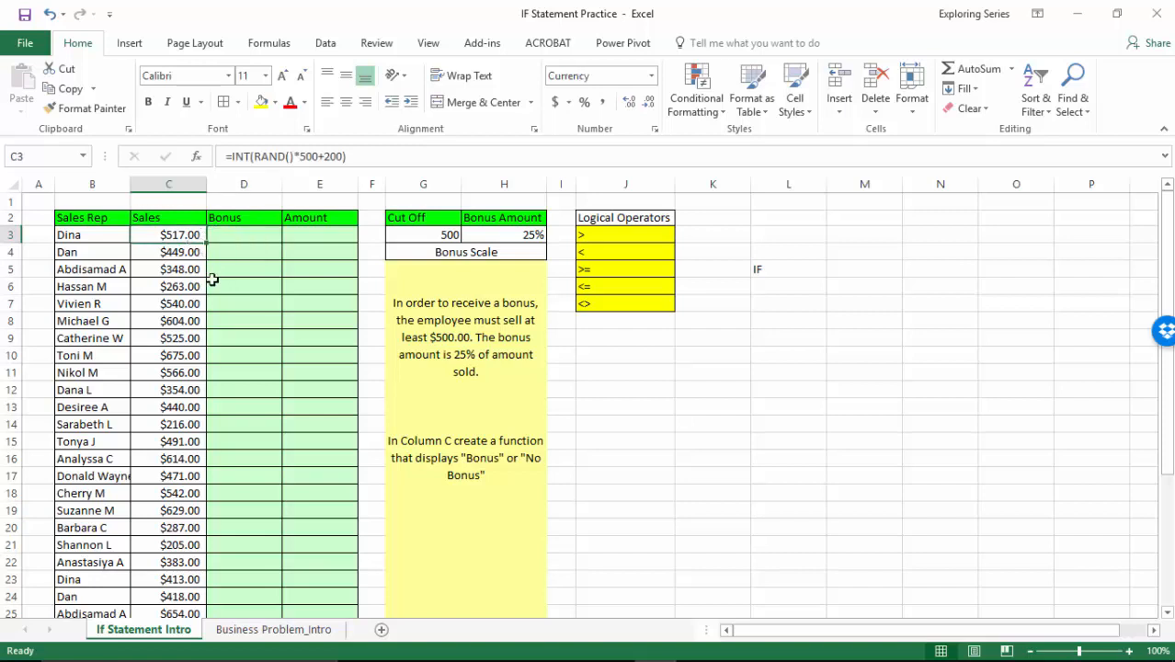
click(1035, 87)
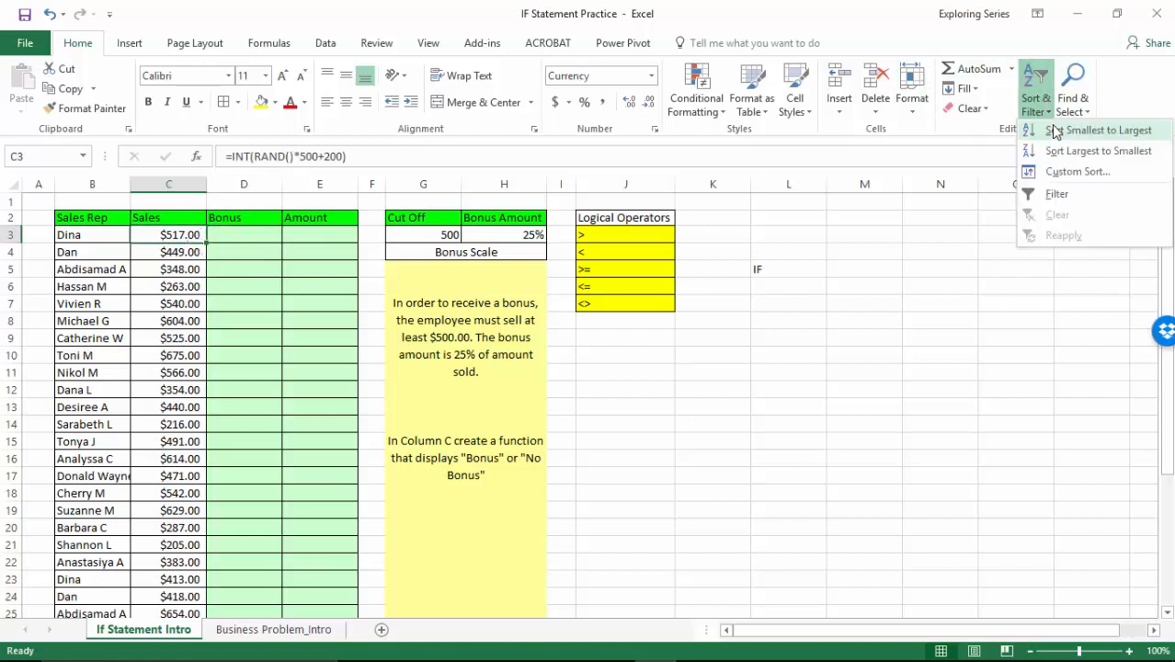
click(1057, 141)
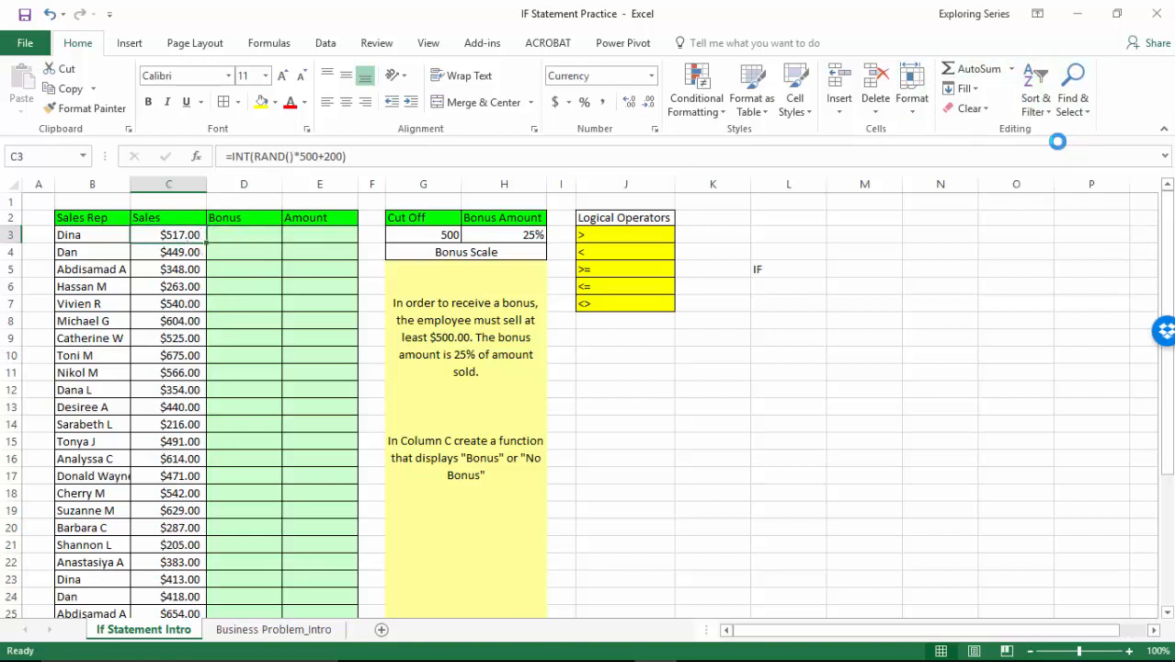
click(1035, 88)
click(1048, 156)
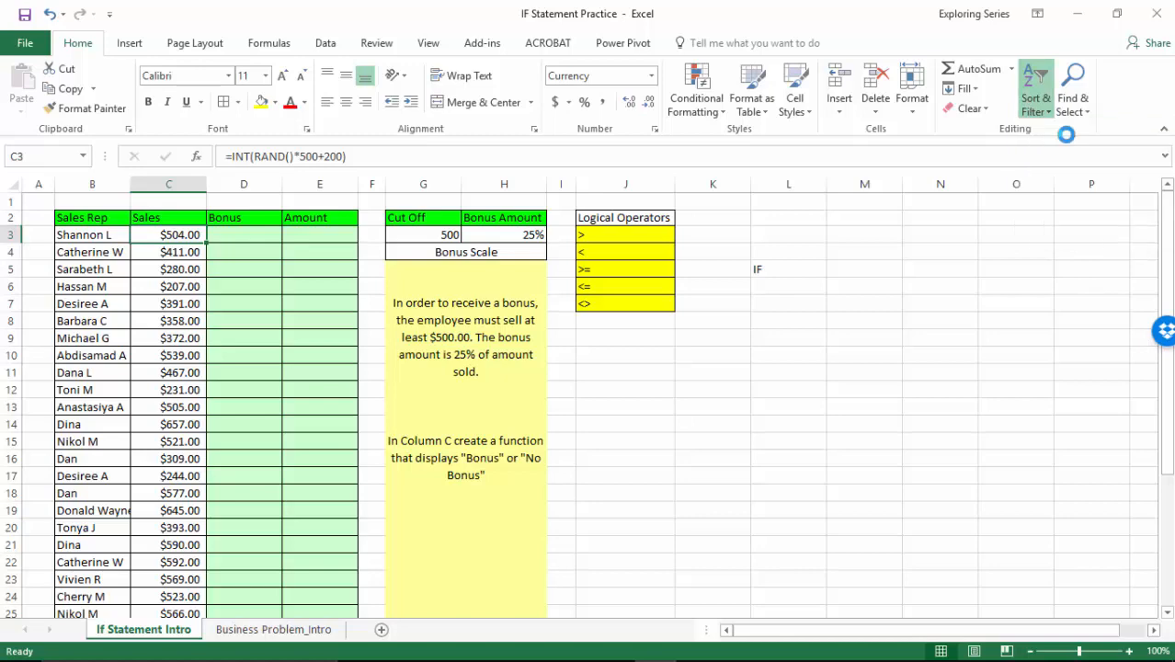
click(1035, 83)
click(1089, 134)
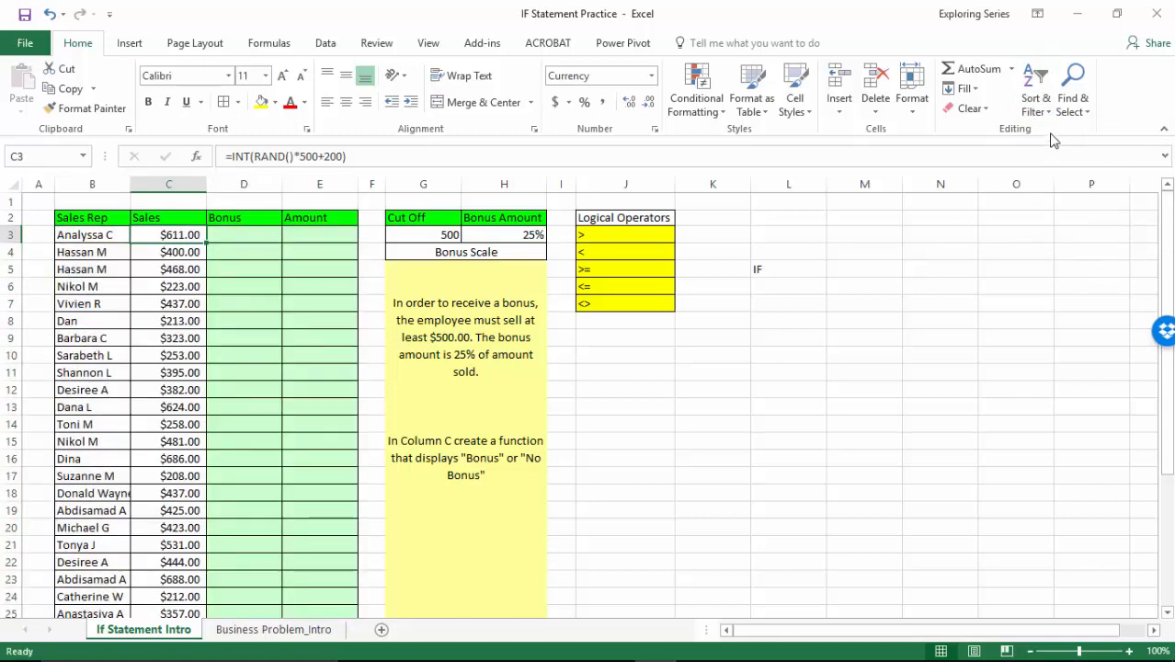
Enter k and l in turn in Bonus cell D7 to recalculate the random sales figures, and clear the cell.
click(193, 305)
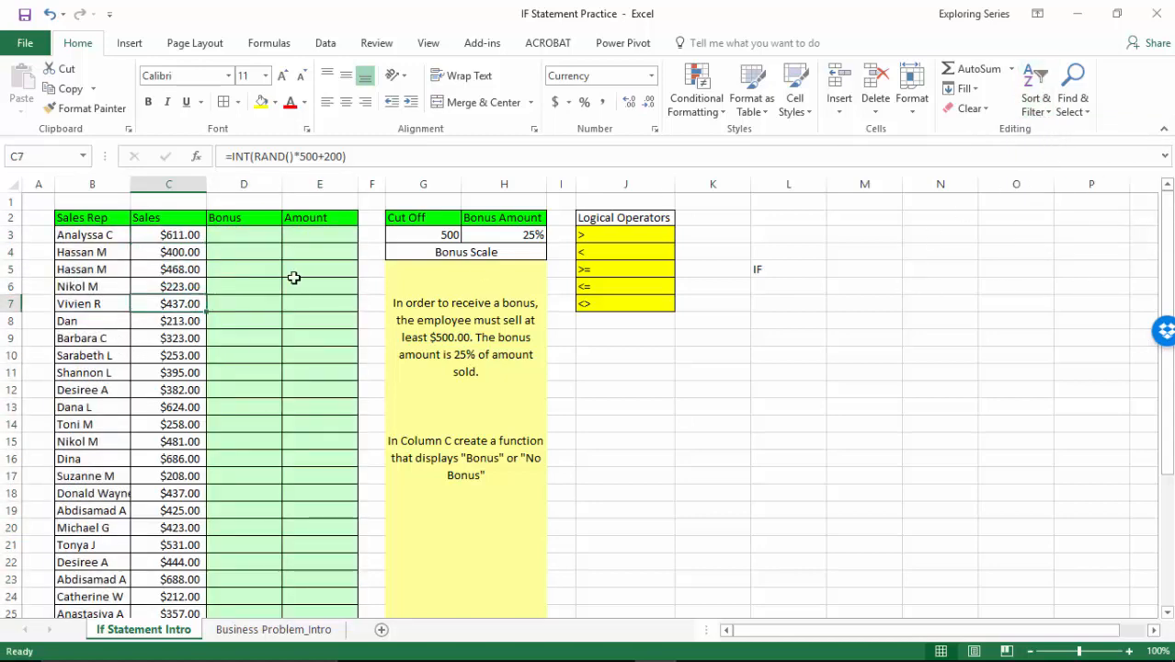
click(263, 310)
text(k)
key(Return)
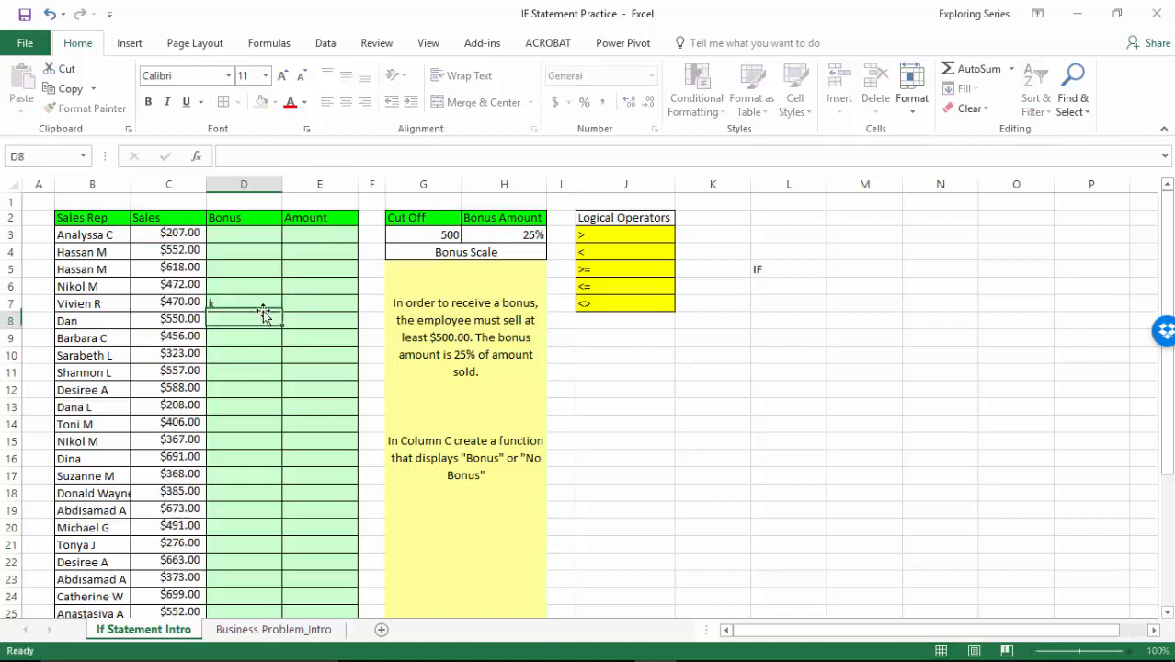
click(262, 309)
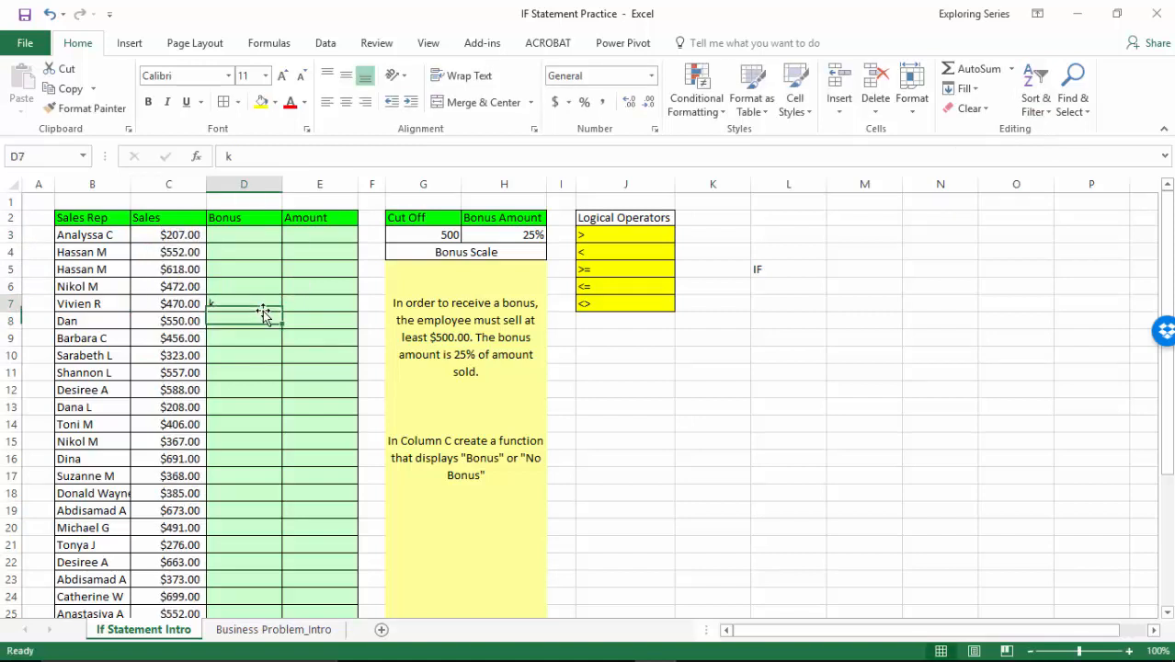
text(l)
key(Return)
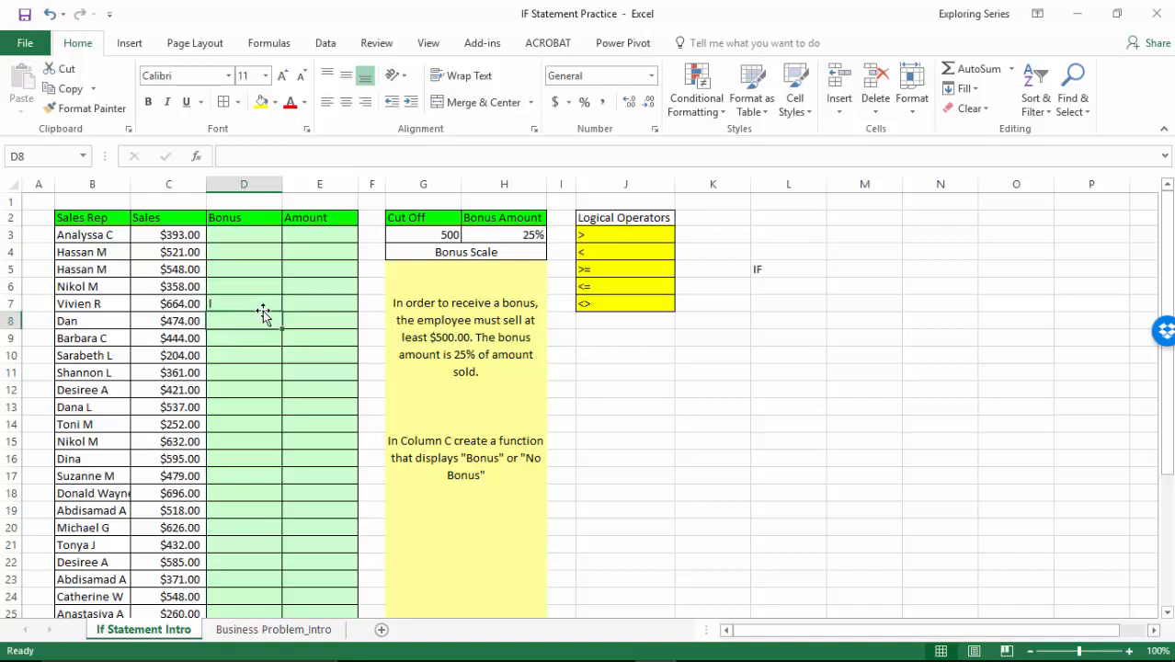
click(263, 310)
key(BackSpace)
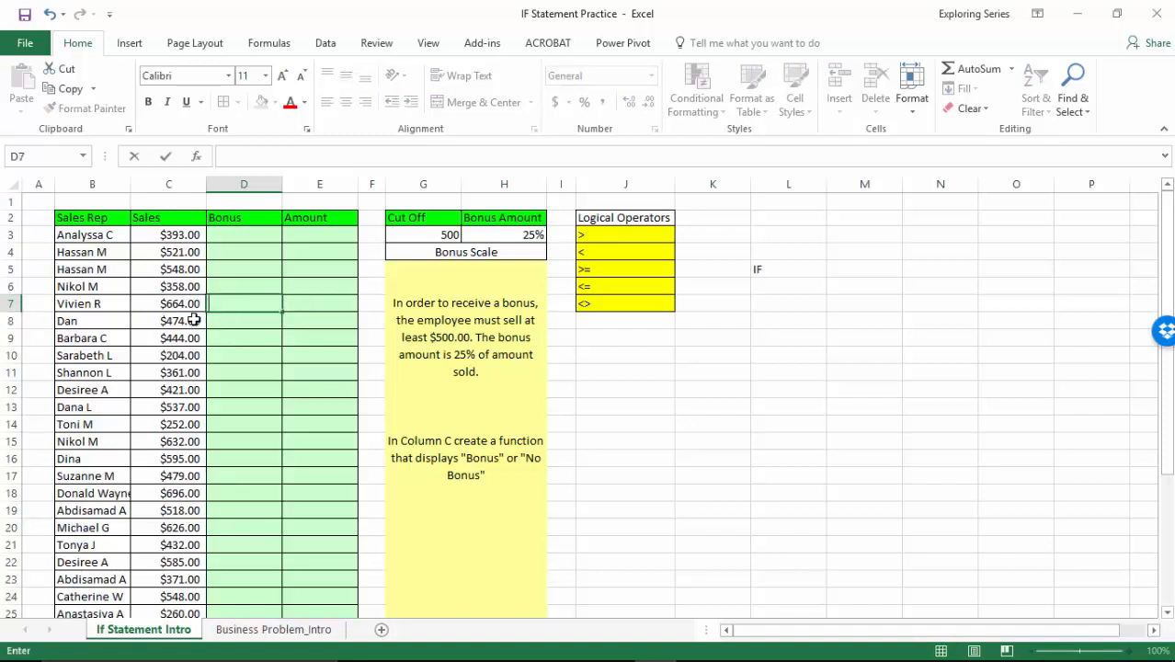
Open the formula in Sales cell C3, and repeatedly enter a in D3 to recalculate the sales, clearing D3 at the end.
double_click(201, 235)
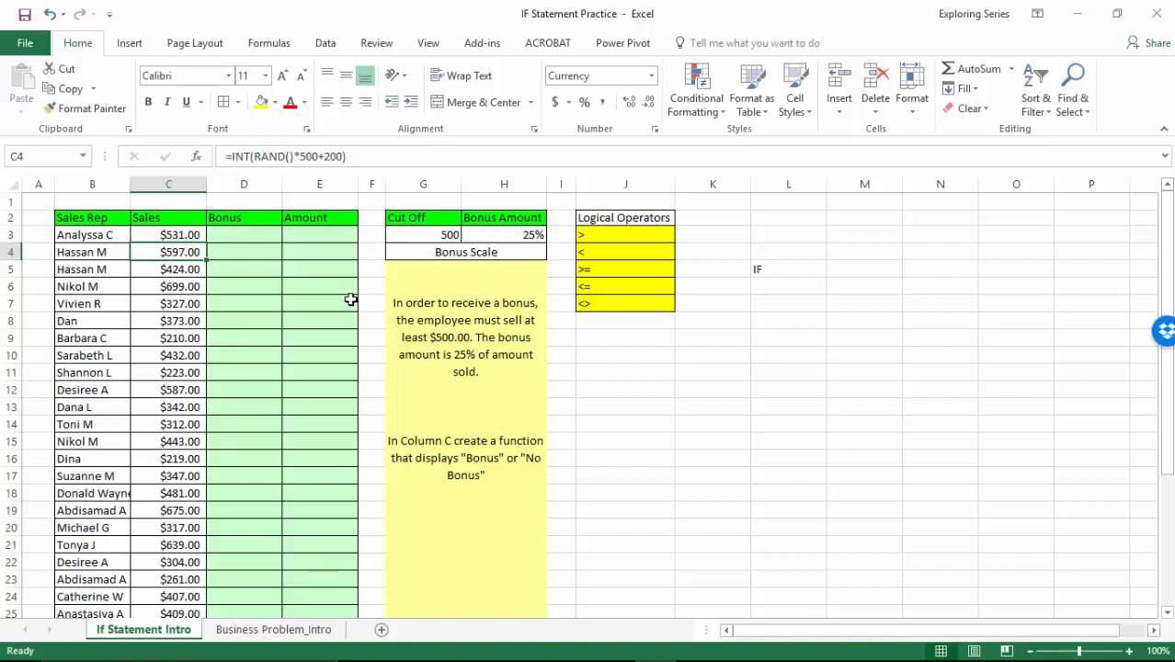
key(Up)
key(Right)
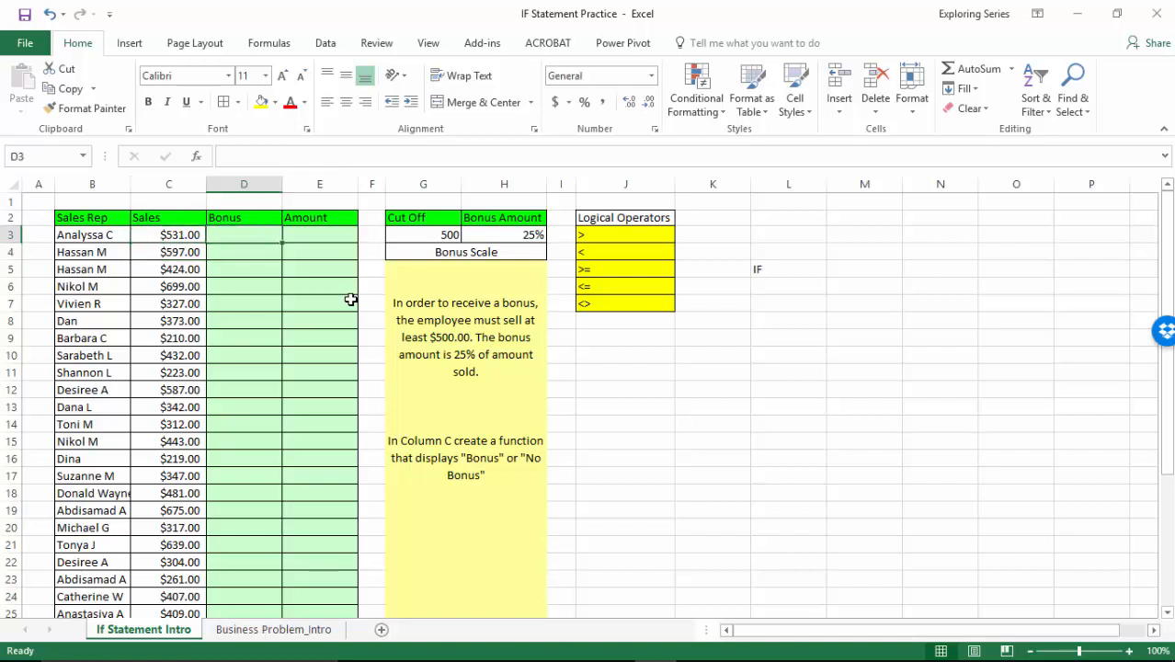
text(a)
key(Return)
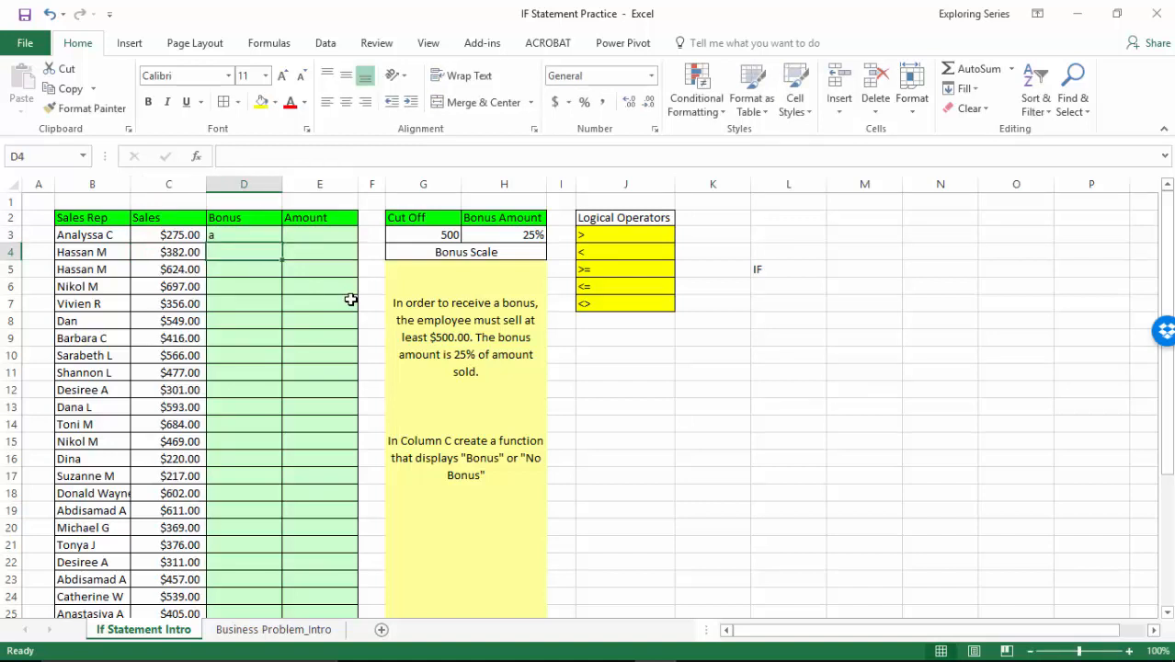
key(Up)
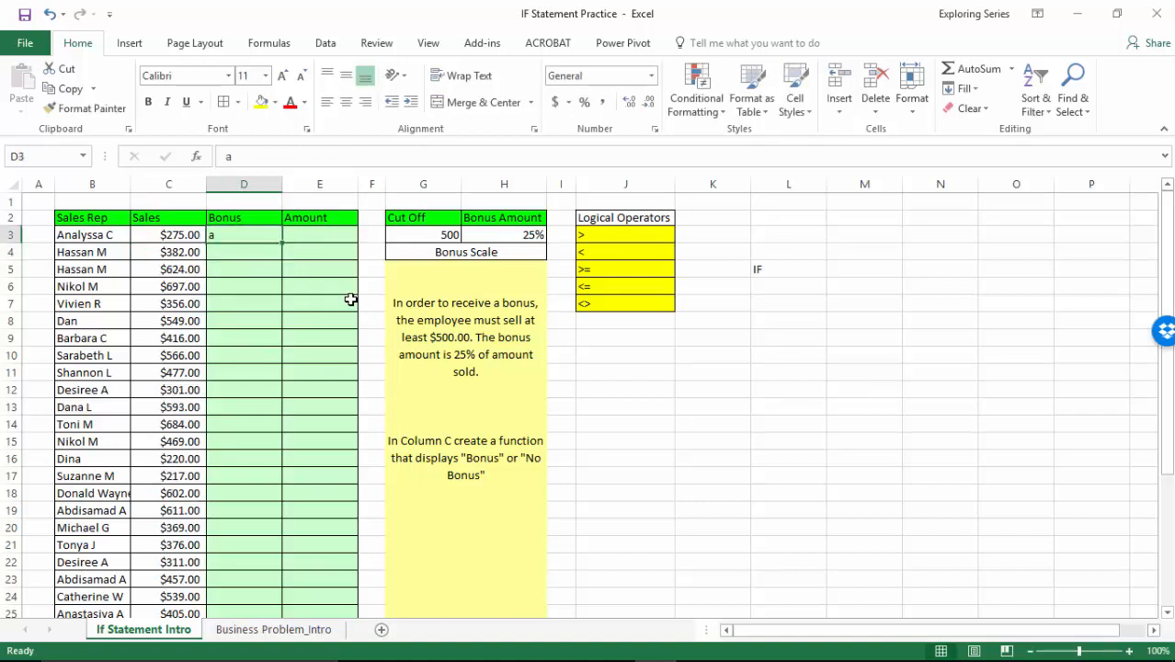
text(a)
key(Return)
key(Up)
text(a)
key(Return)
key(Up)
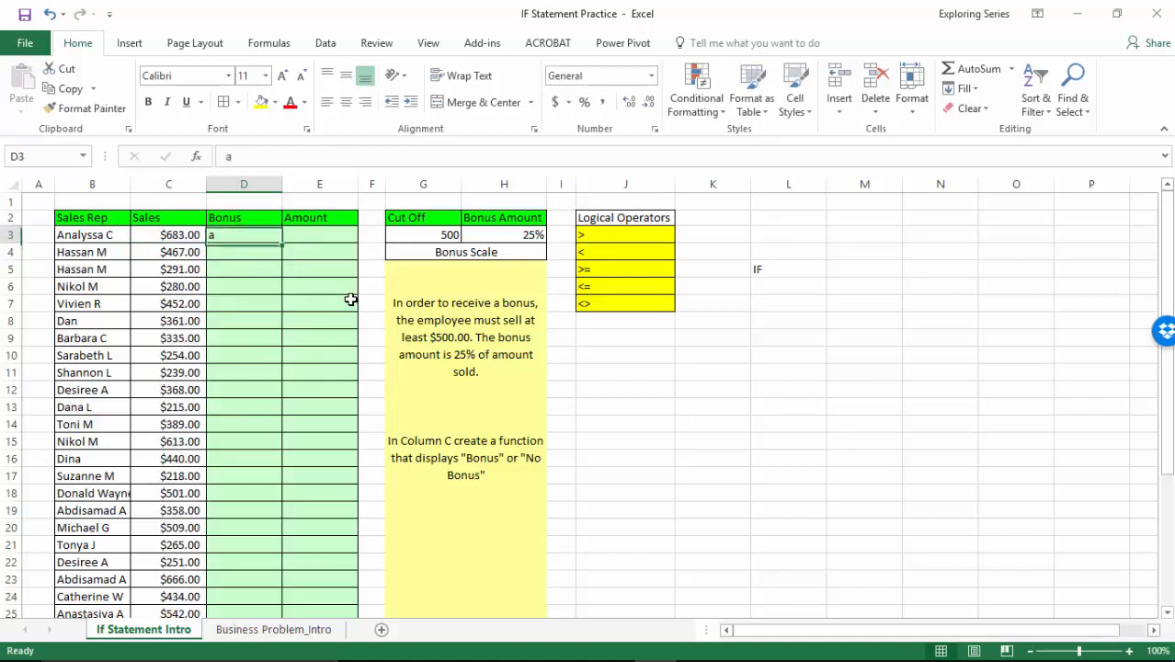
text(a)
key(Return)
key(Up)
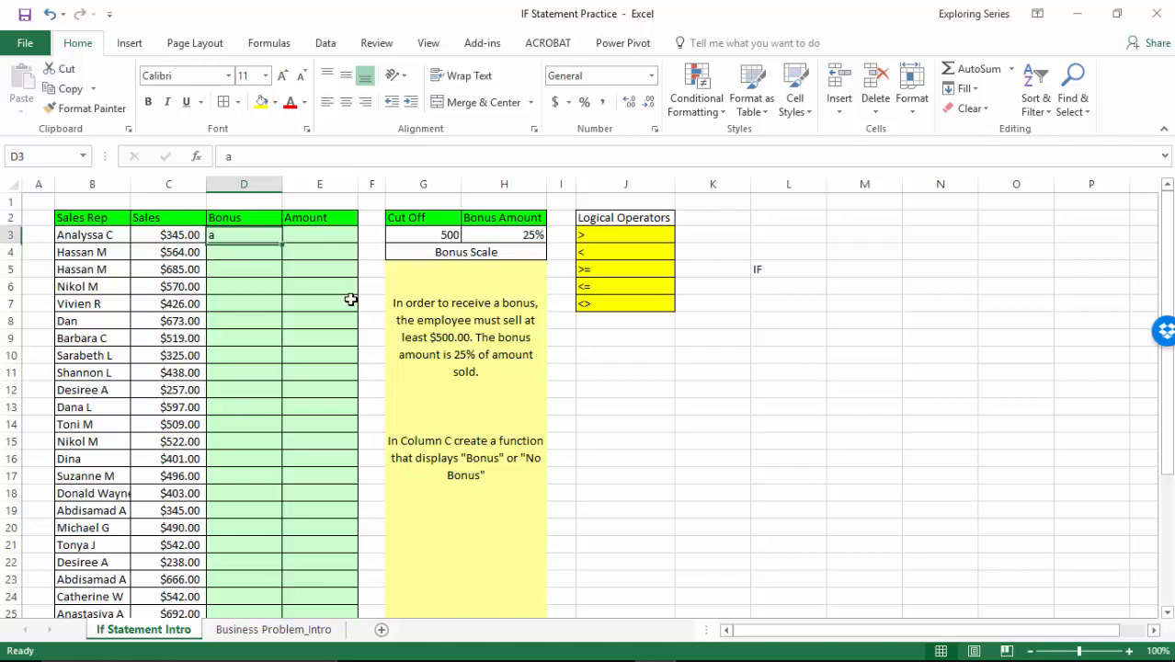
key(BackSpace)
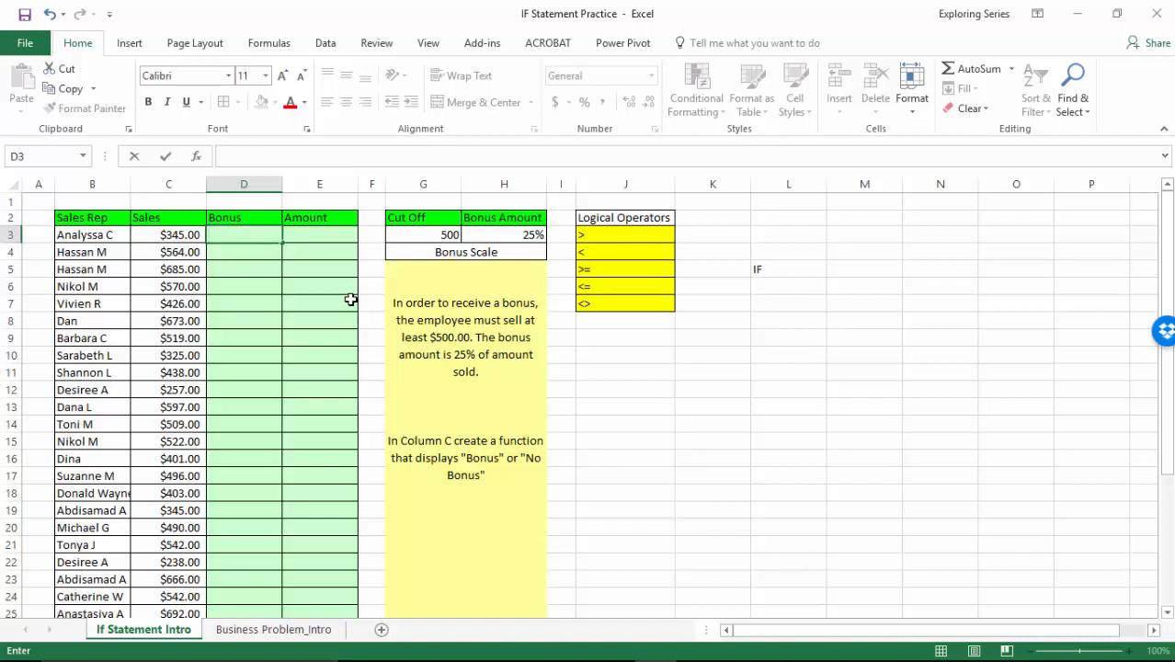
Delete the IF text from cell L5.
click(807, 268)
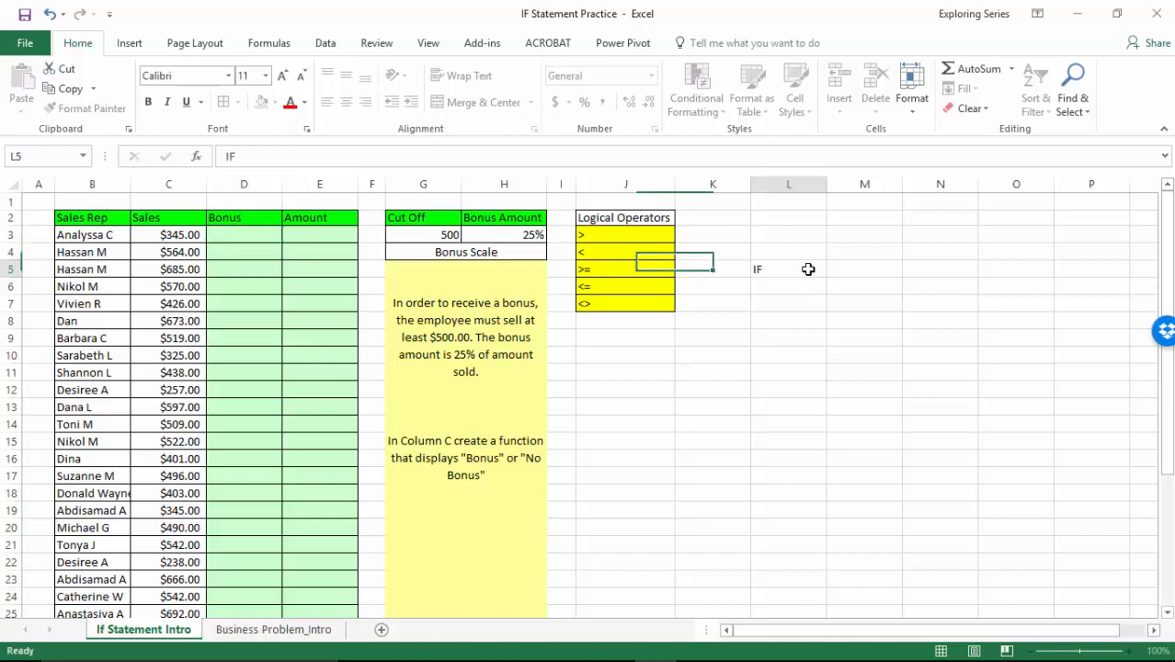
key(Delete)
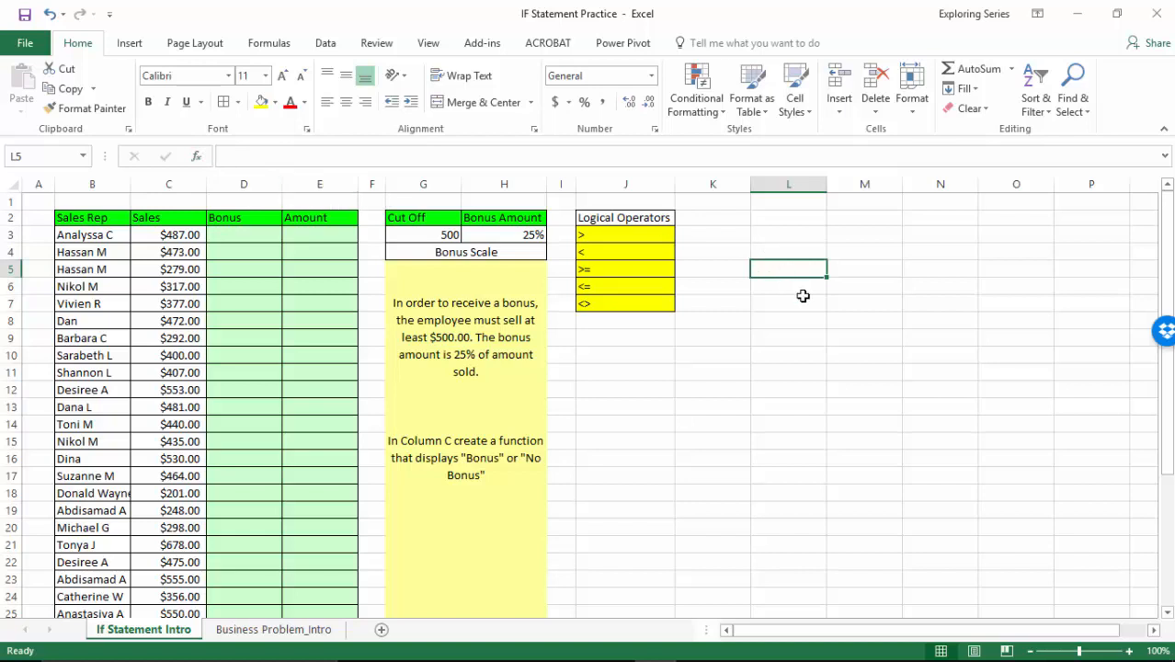
Start an IF formula in cell D3, review its Logical_test and Value_if_true arguments in the Function Arguments dialog, and cancel the formula.
click(264, 235)
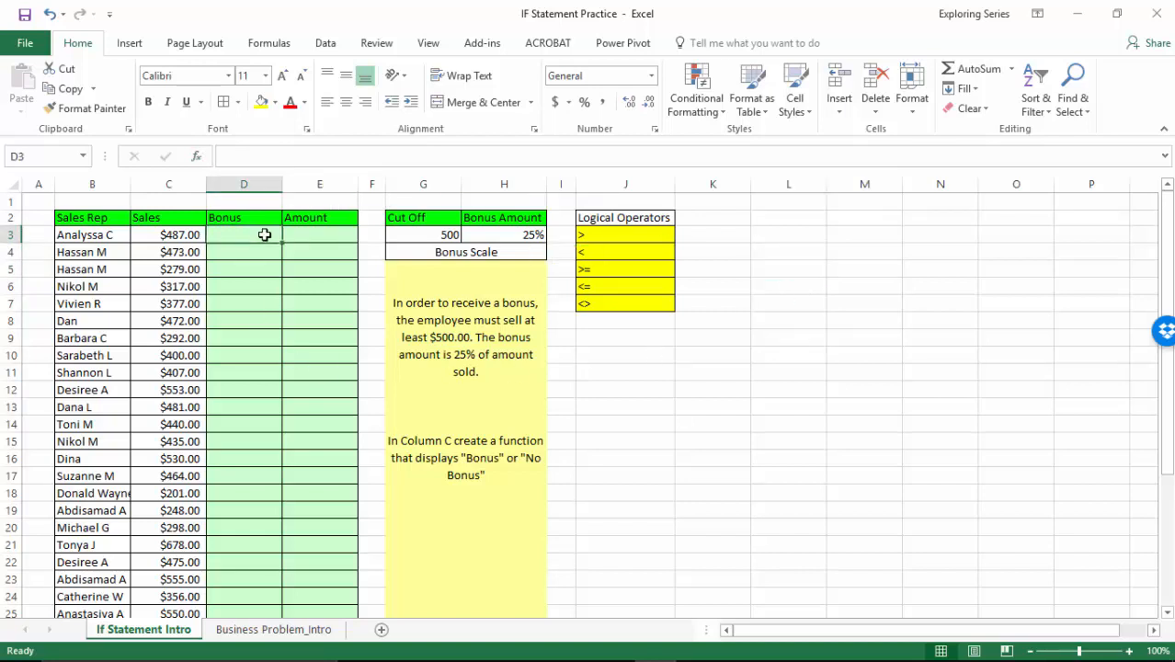
text(=IF()
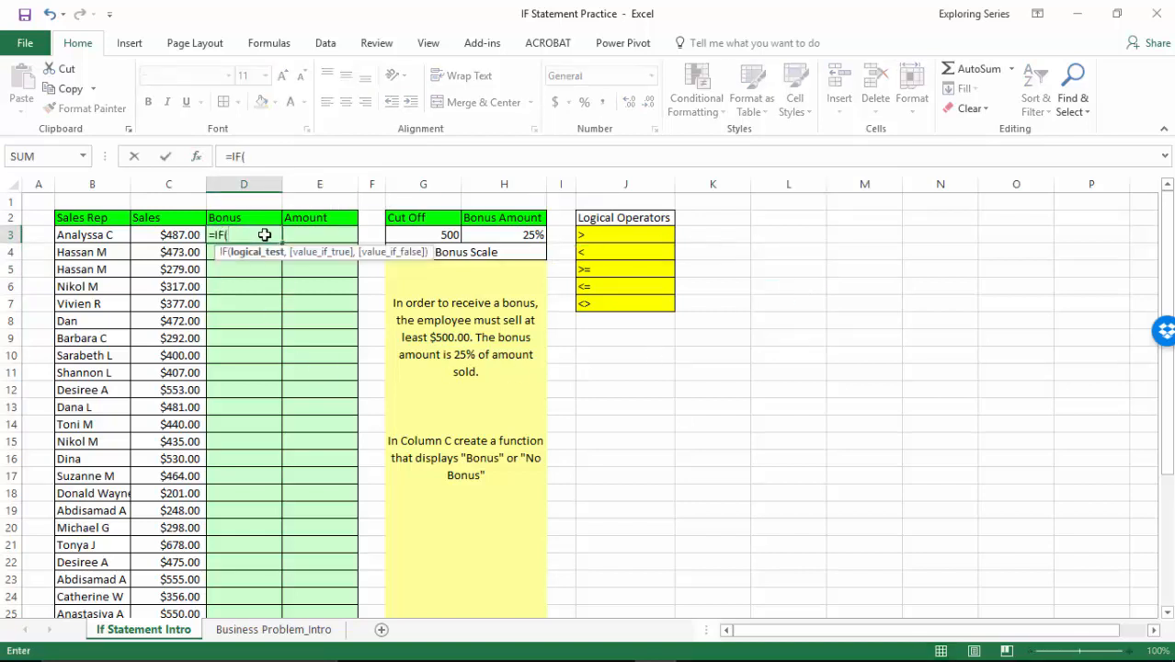
click(197, 156)
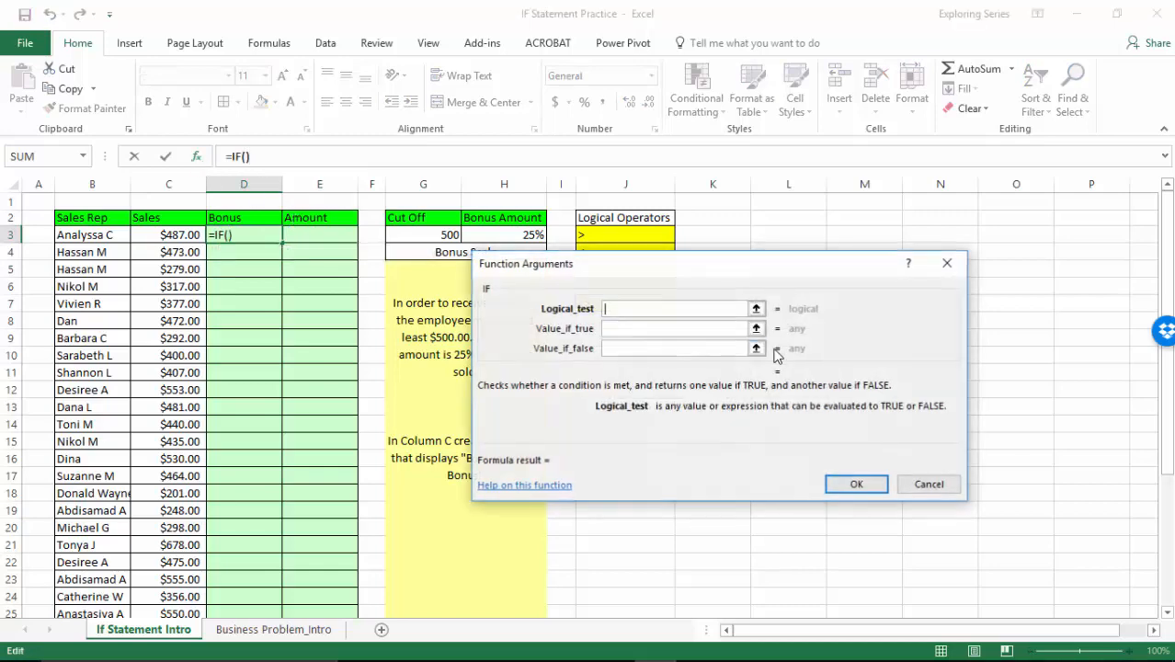
drag(771, 290, 676, 243)
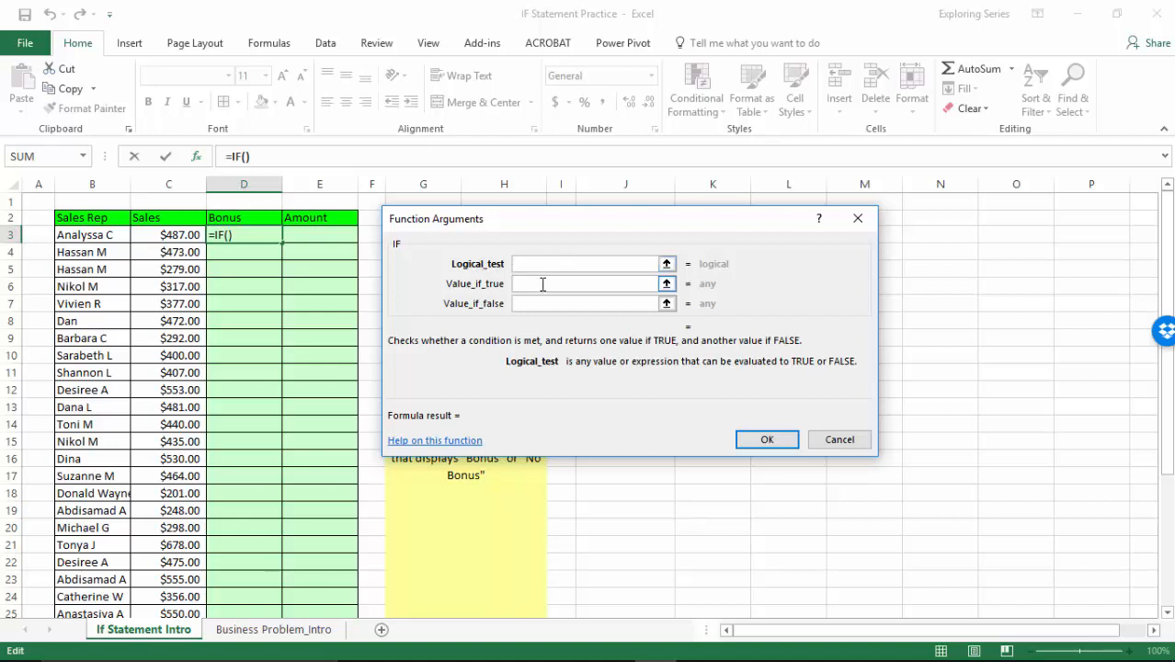
click(543, 285)
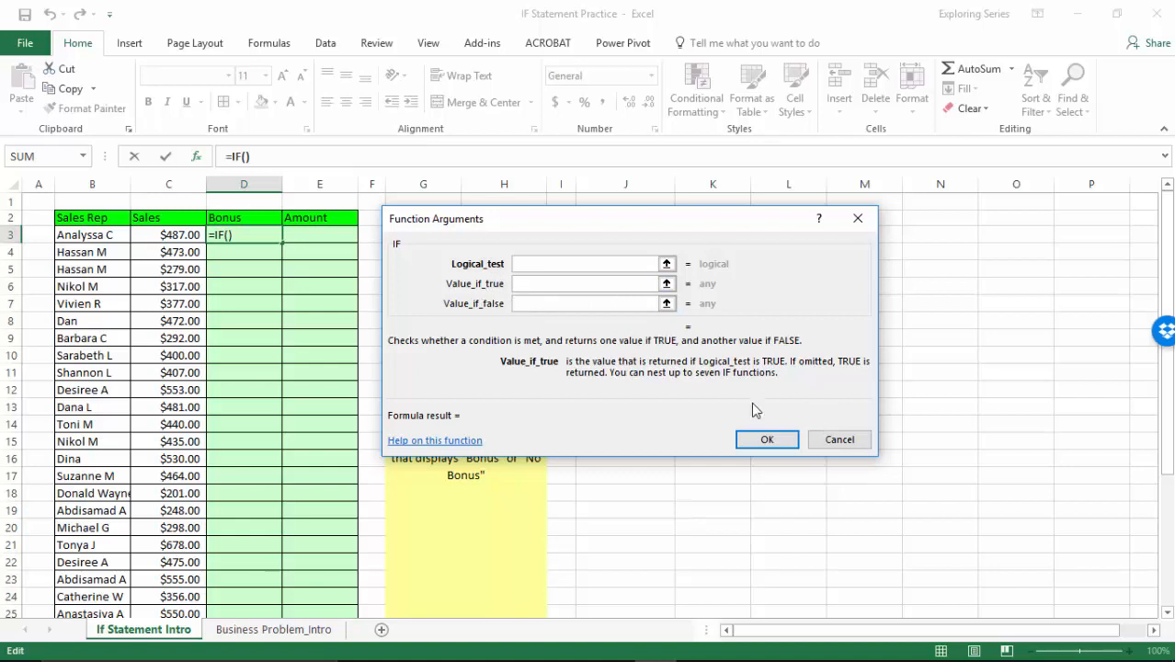
click(839, 439)
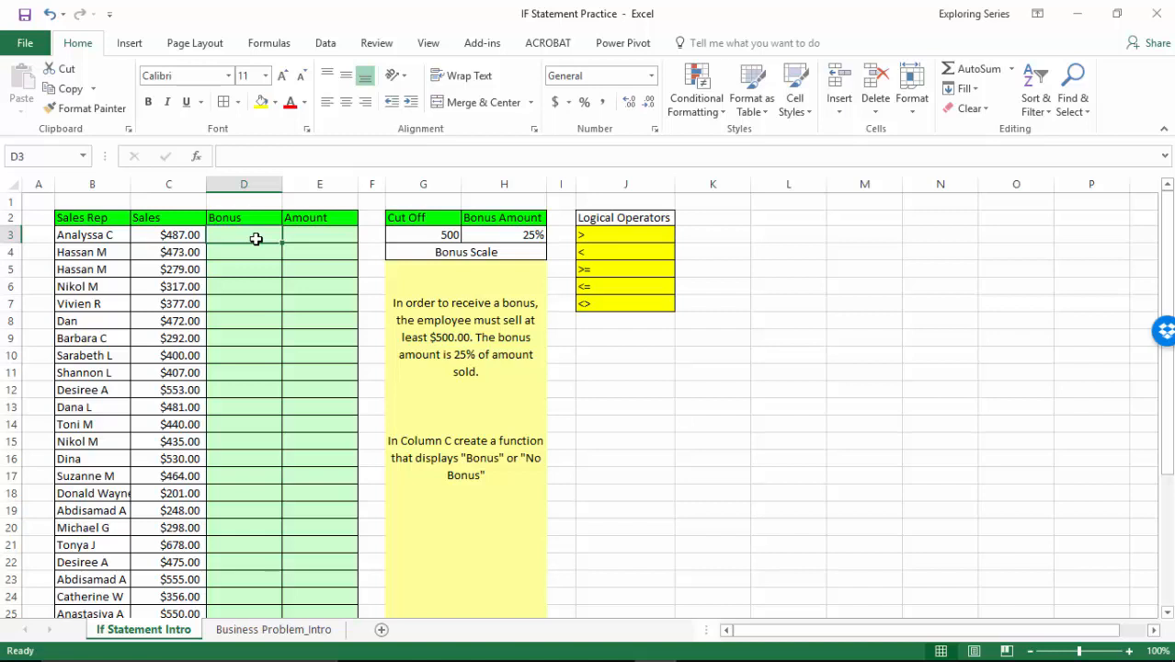
Start an IF formula in Bonus cell D3 with the logical test C3>$G$3, using an absolute reference to the cut-off.
text(=)
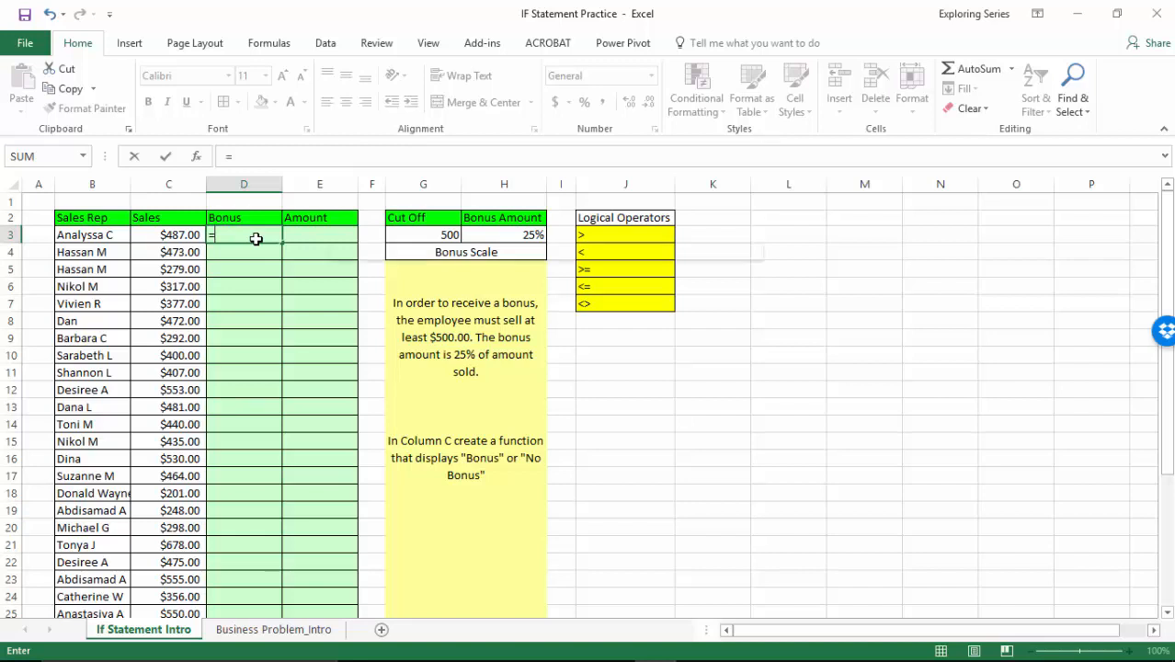
text(IF()
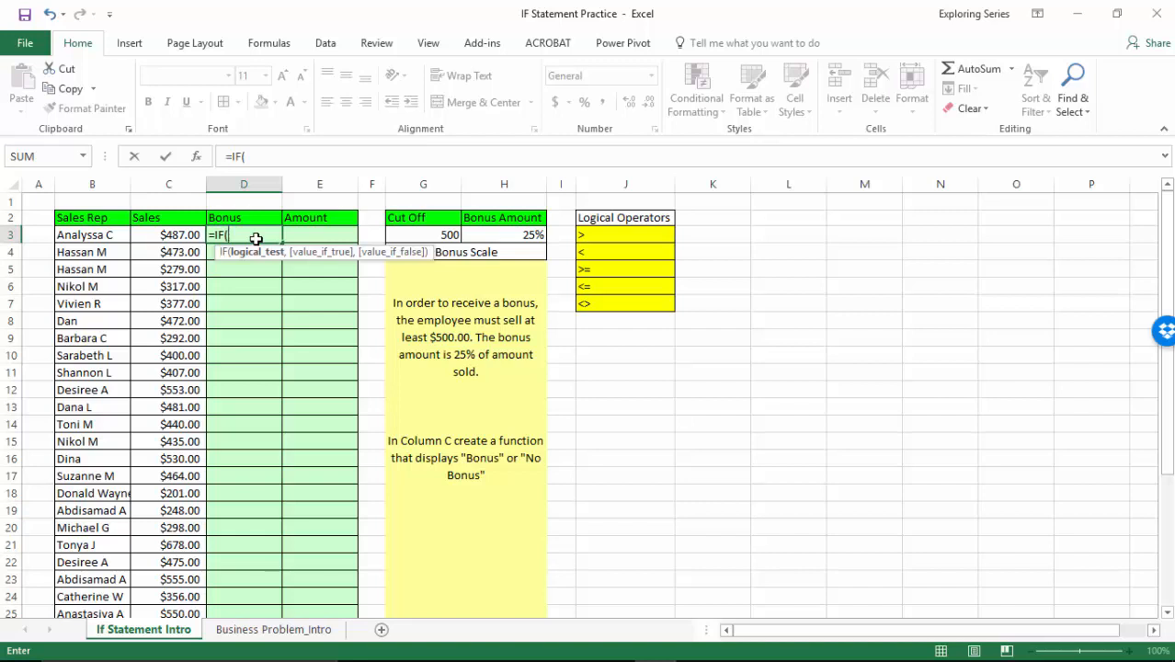
click(175, 234)
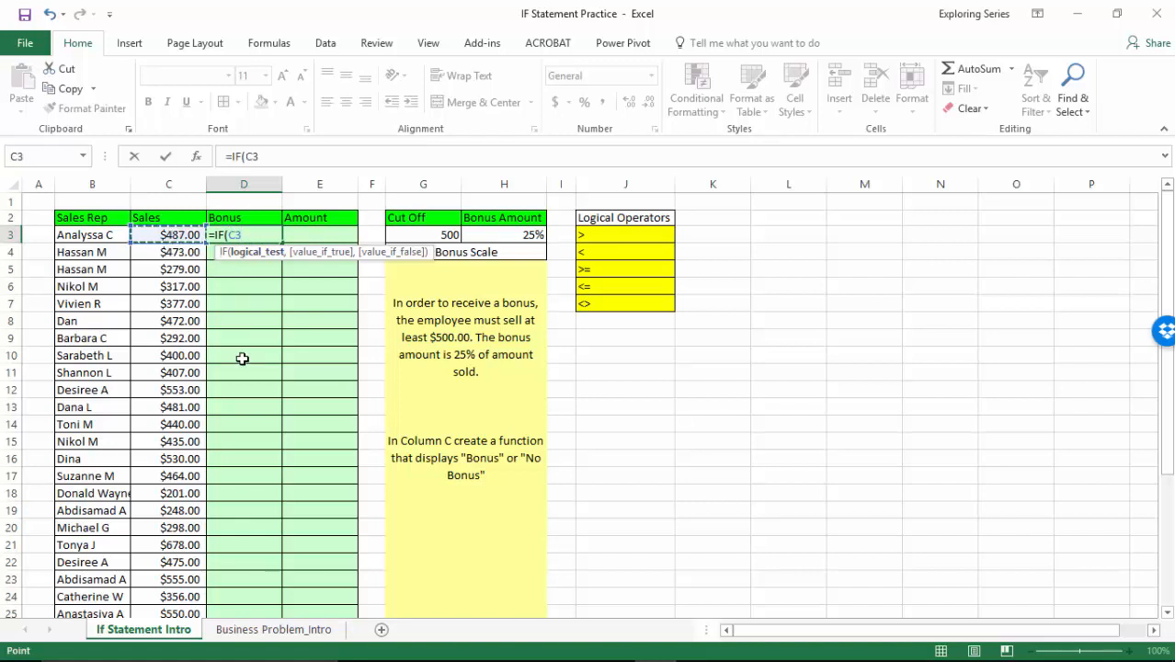
text(>)
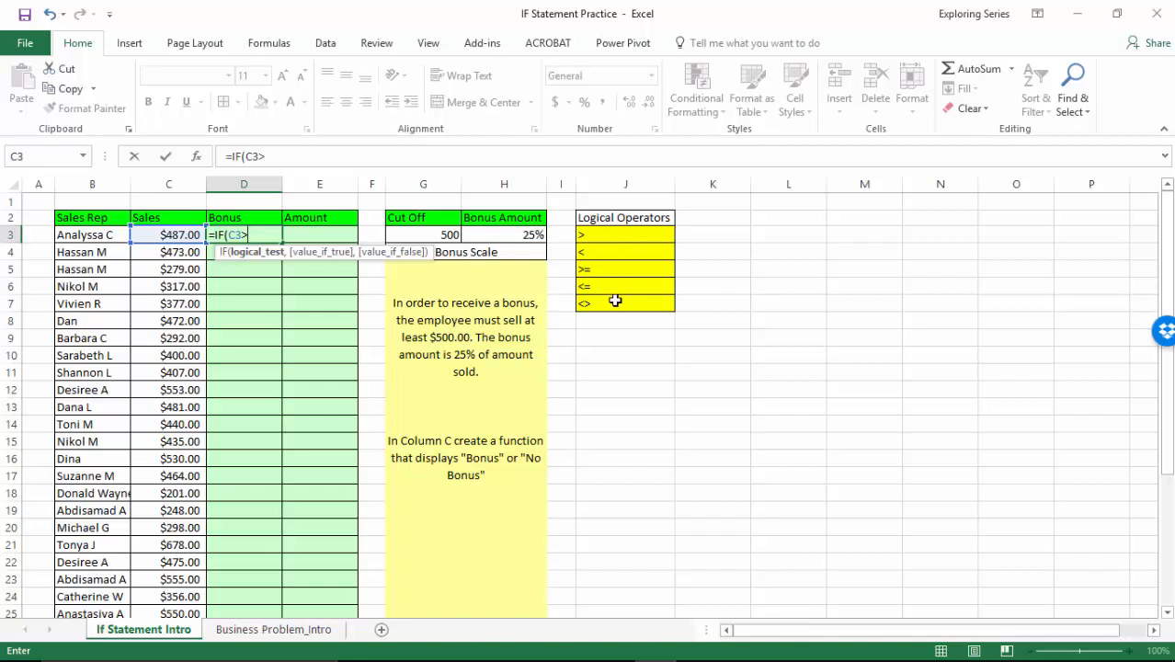
click(611, 304)
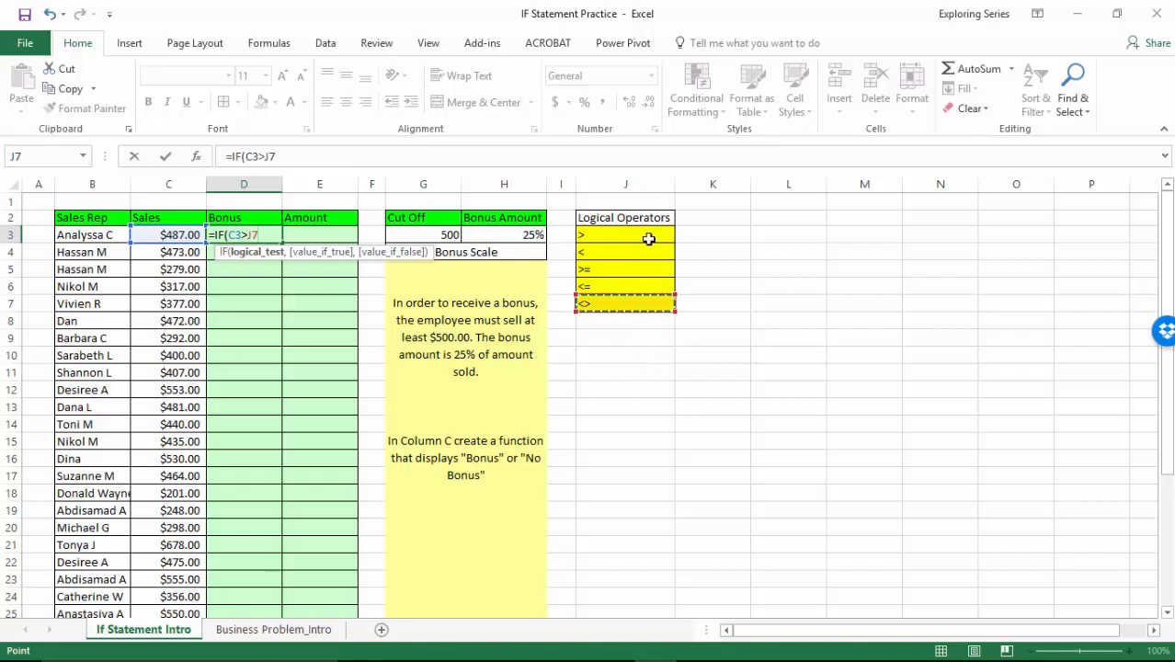
key(BackSpace)
key(BackSpace)
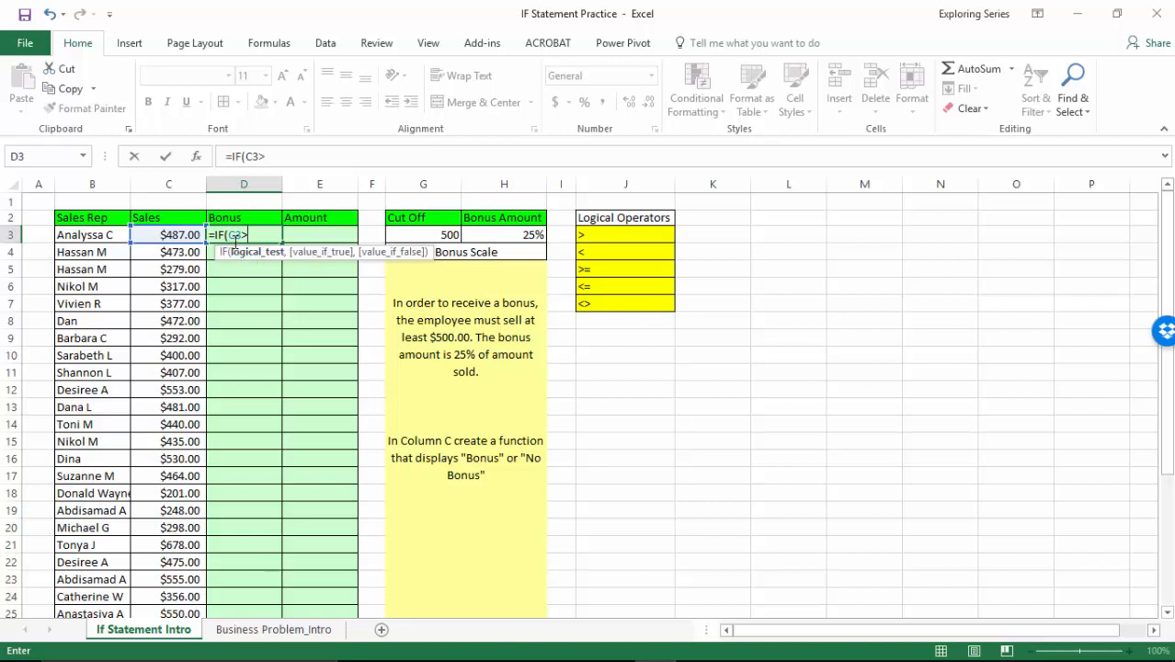
click(441, 234)
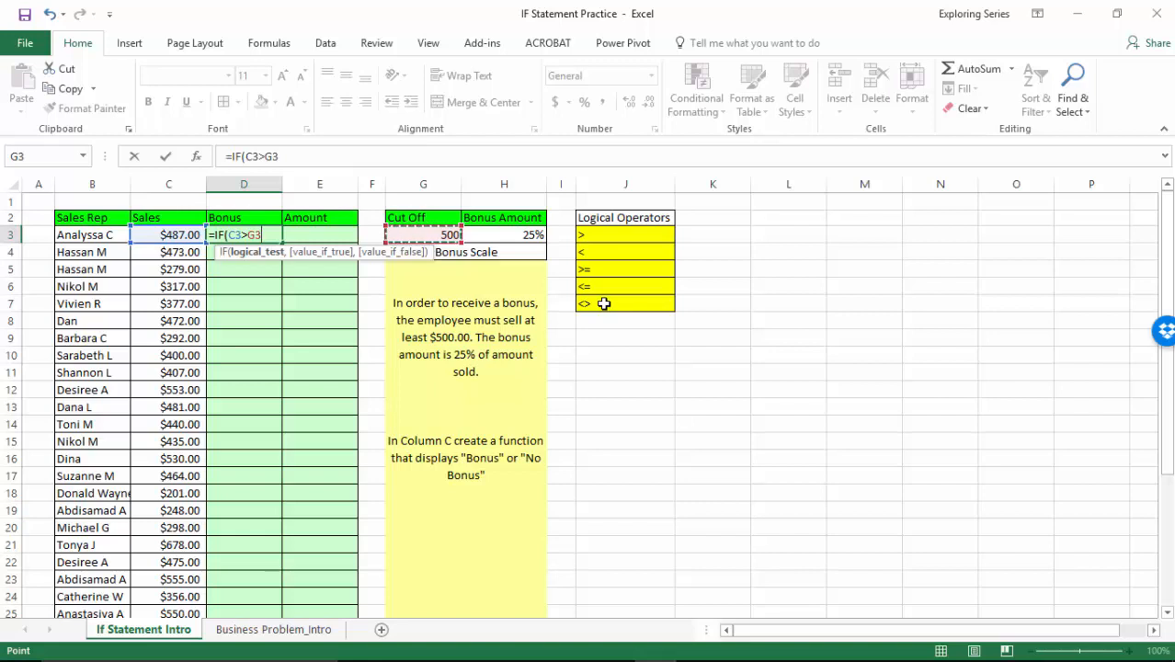
key(F4)
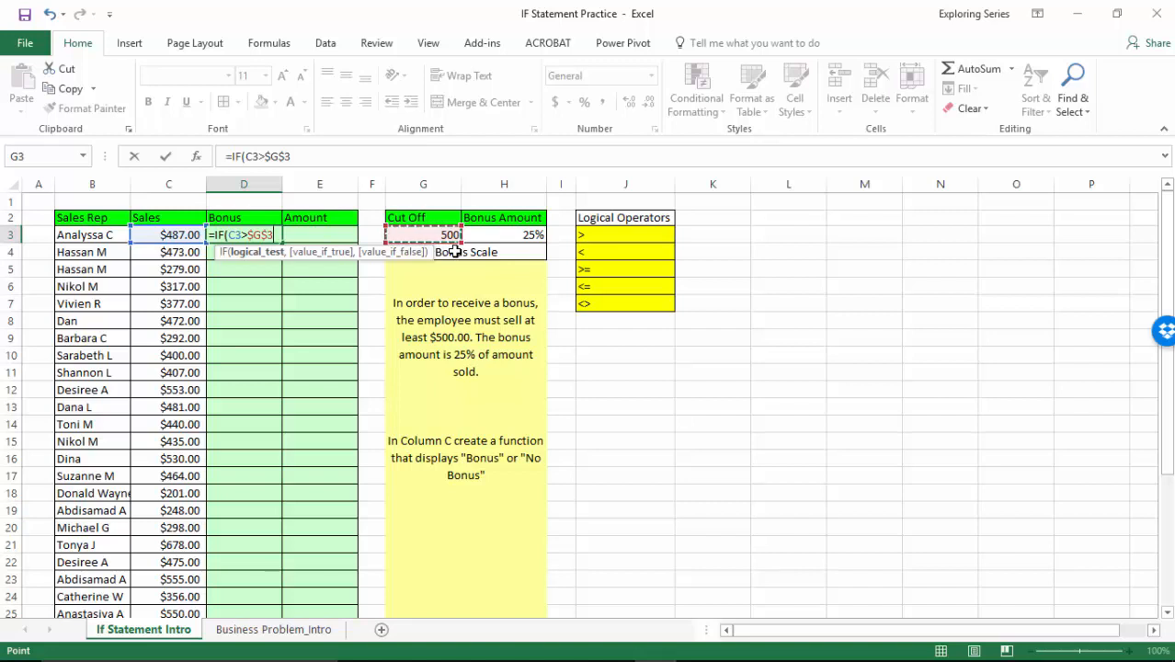
text(,)
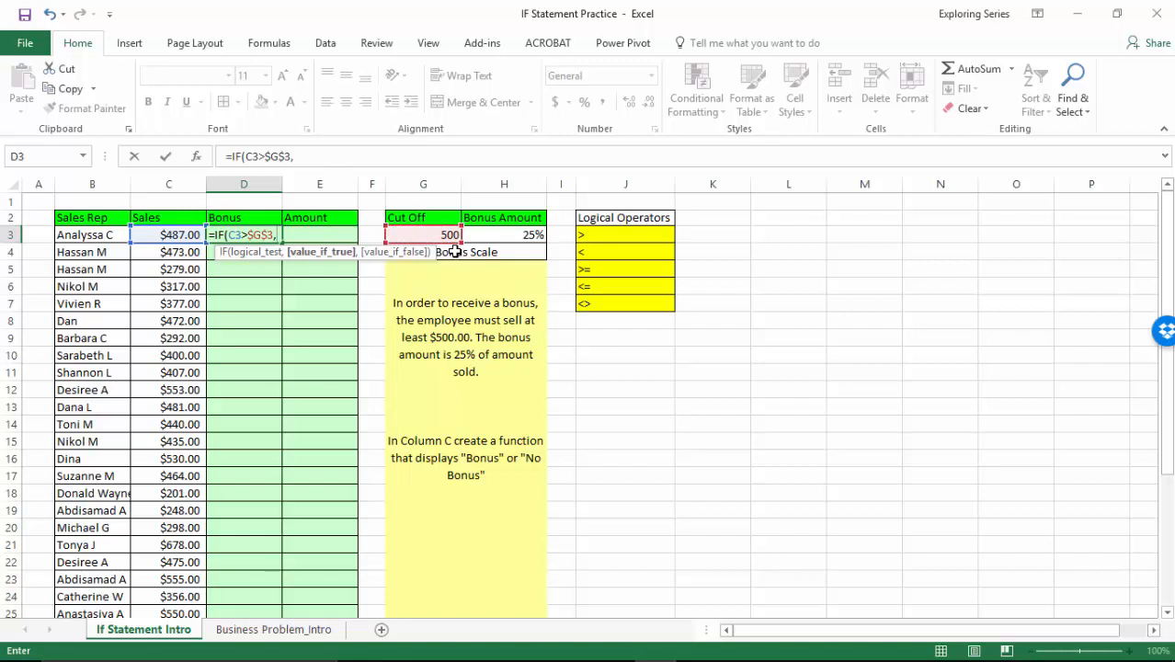
text("Bonus",)
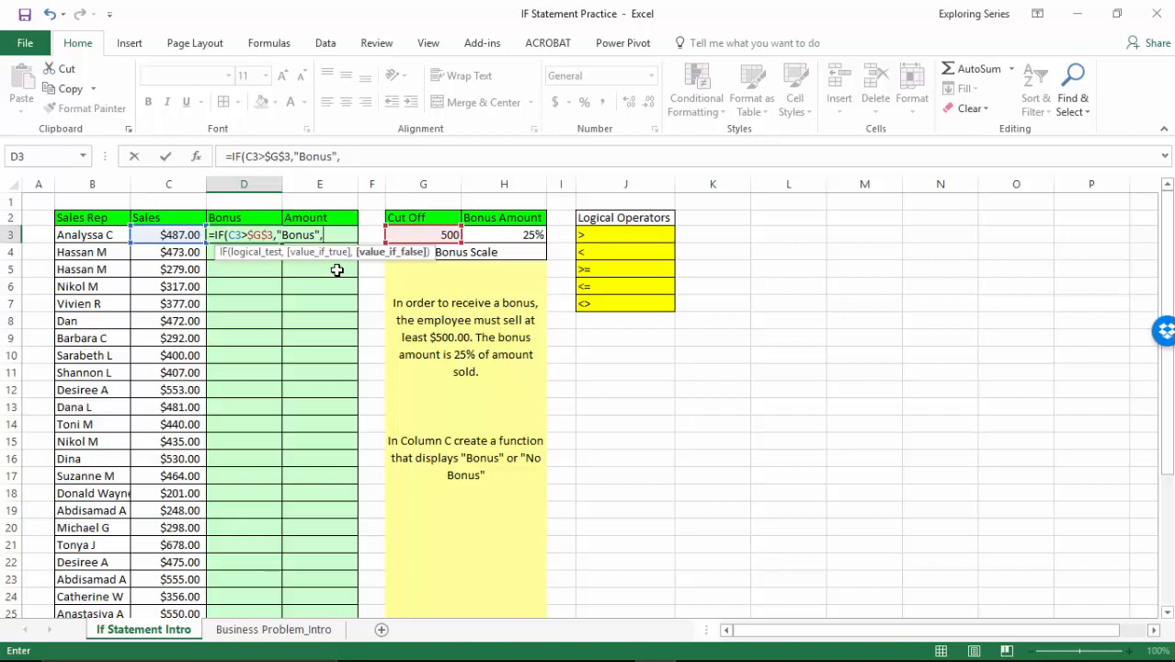
Complete the D3 formula with "Bonus" as the value if true and "NA" as the value if false.
text("NA"))
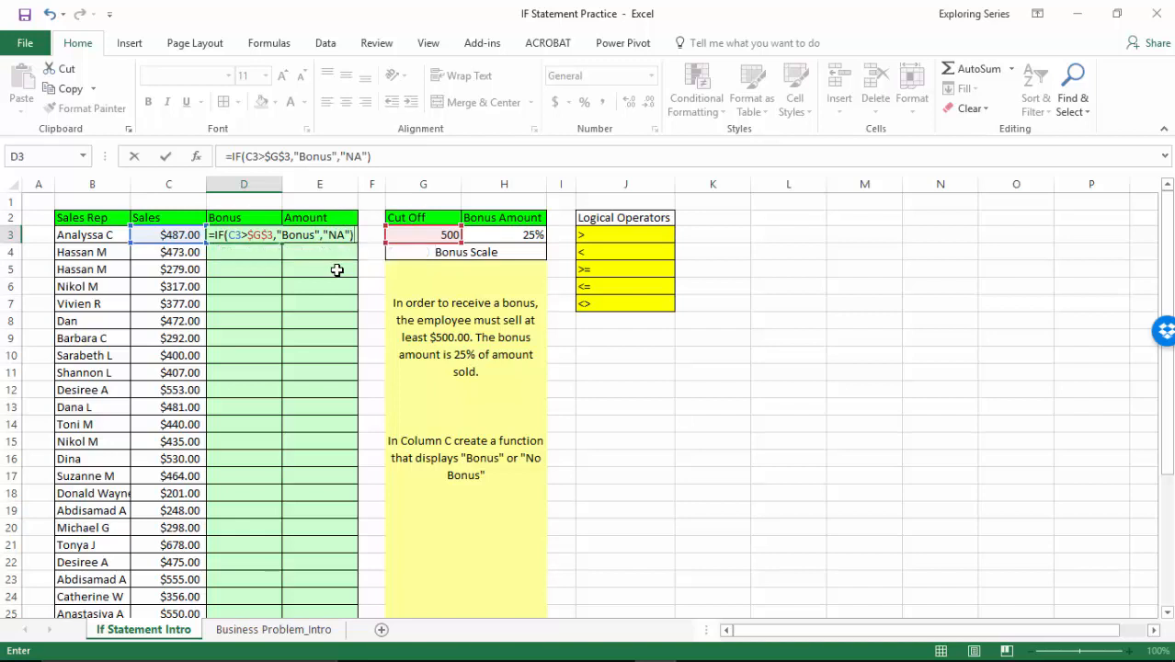
key(Return)
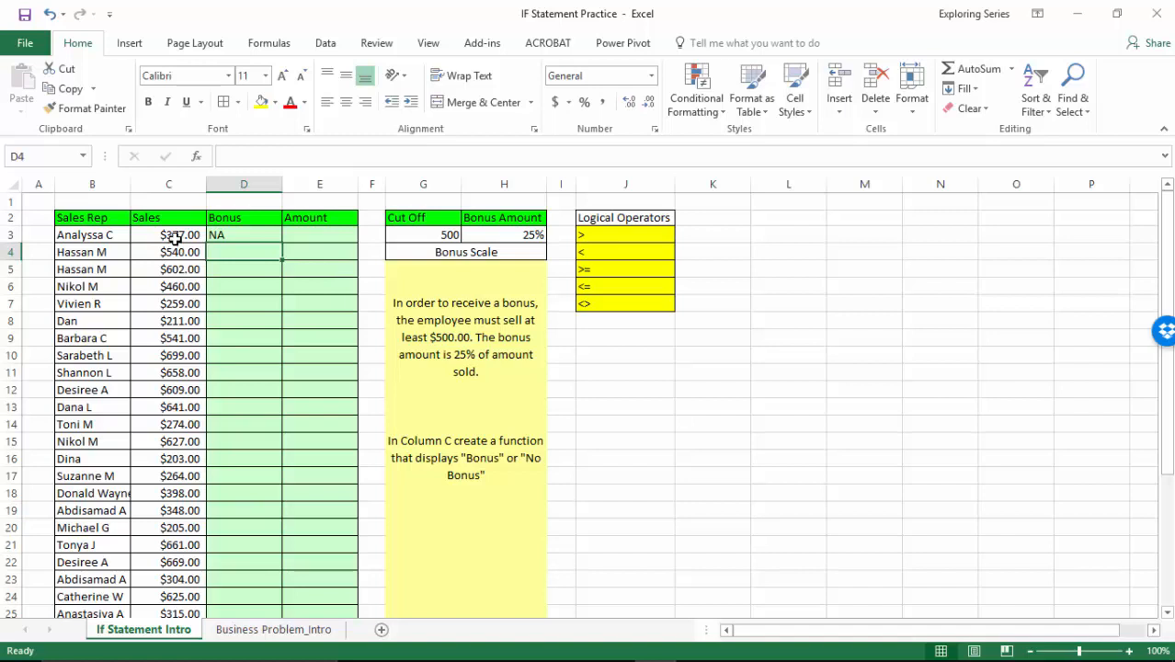
Fill the IF formula from D3 down the whole Bonus column.
click(269, 237)
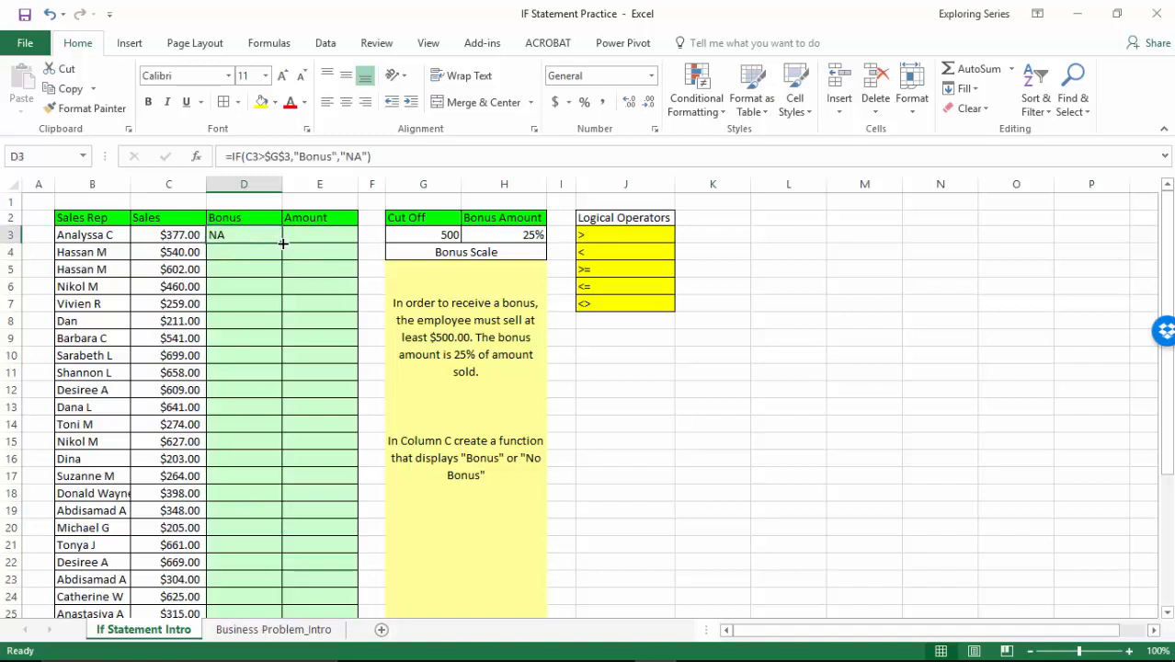
double_click(282, 243)
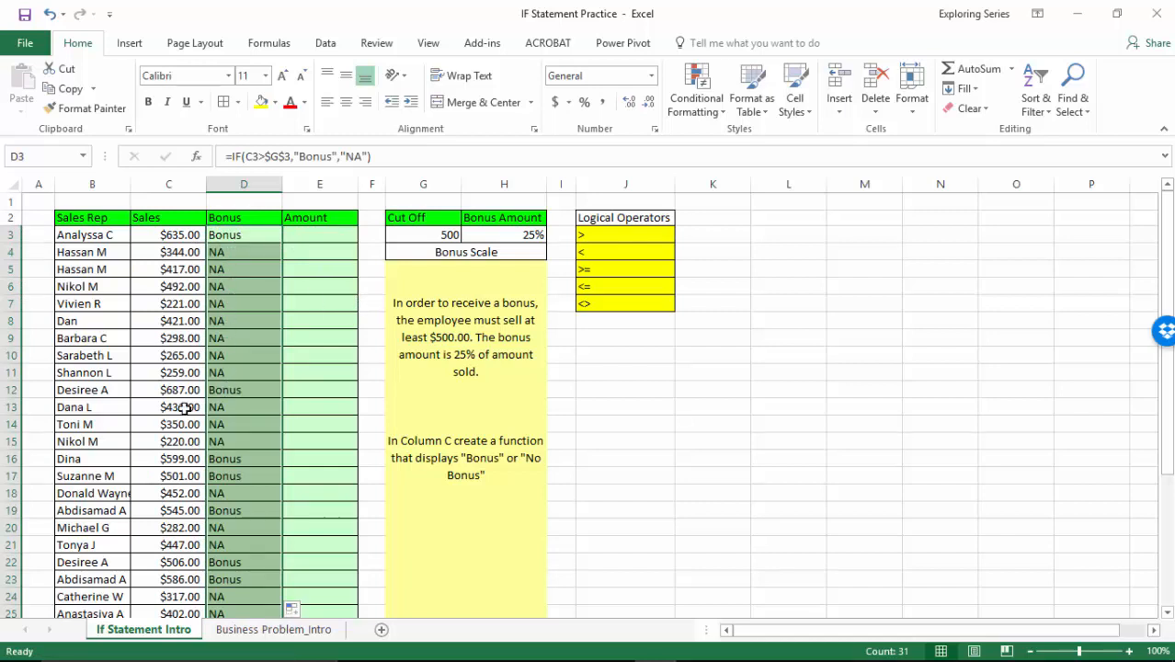
click(263, 241)
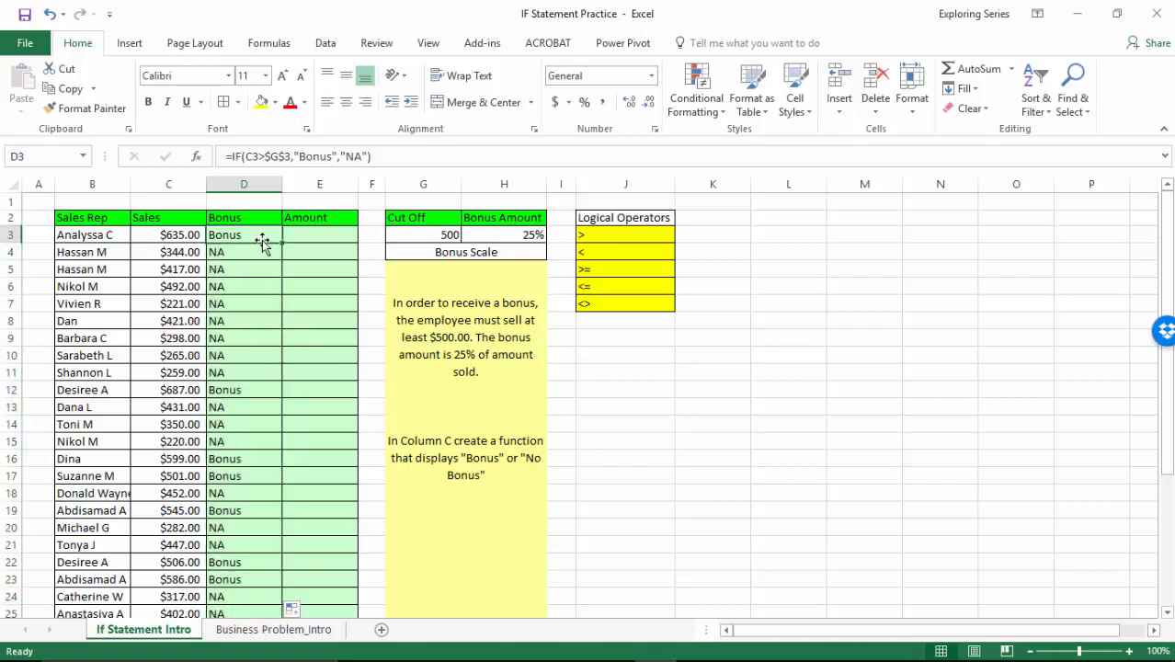
Enter s in Amount cell E3 to recalculate the random sales and bonus results, and clear the cell.
click(322, 236)
text(s)
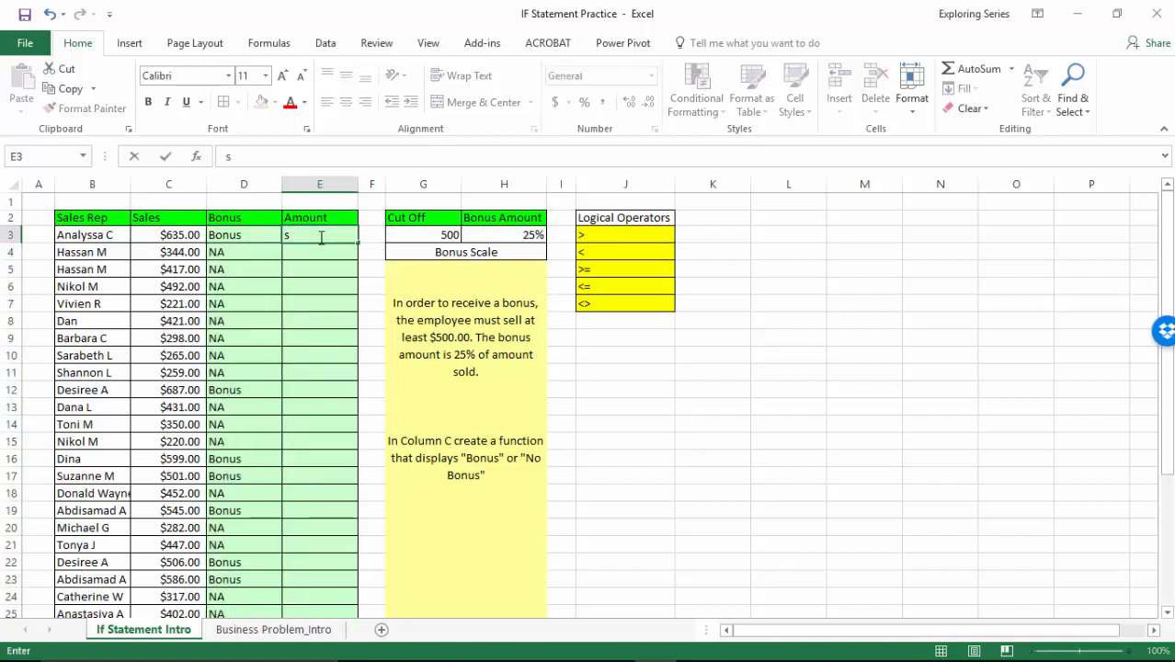
key(Return)
click(319, 237)
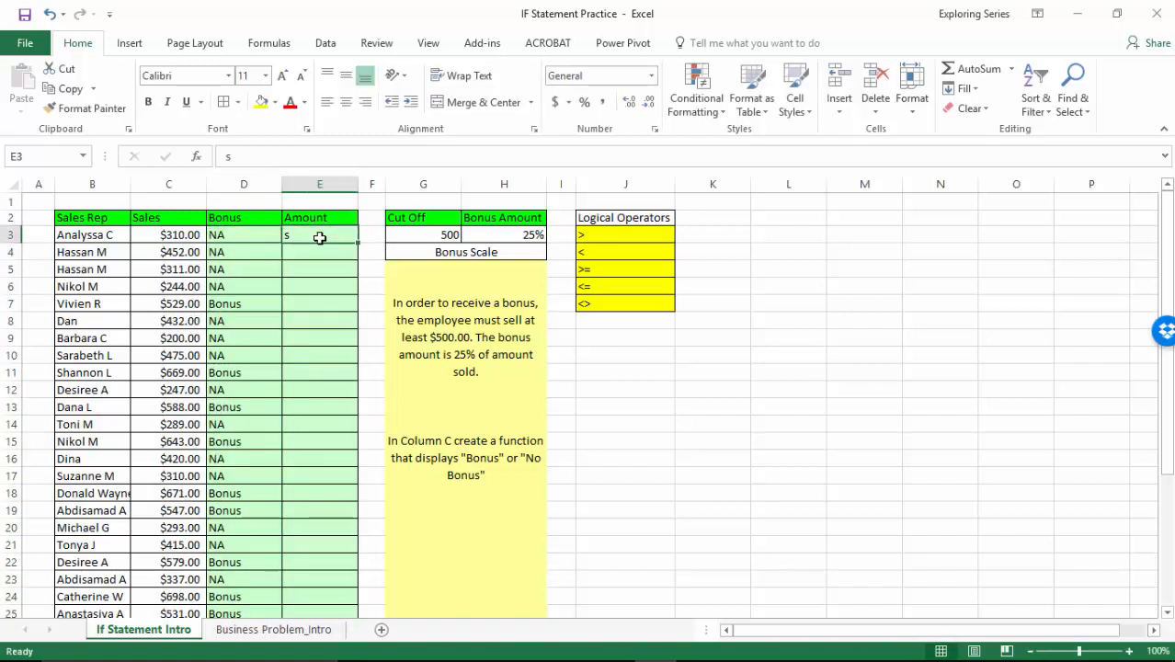
key(BackSpace)
key(Return)
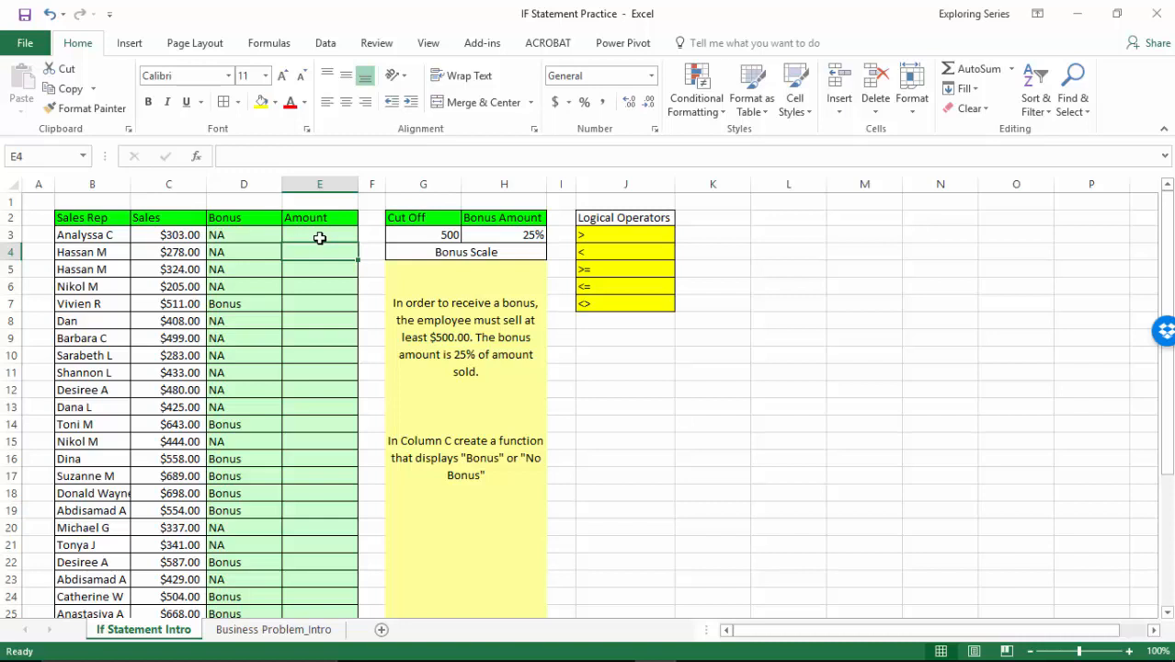
In D3's IF formula, evaluate the C3 reference to its value, and replace that value with the C3 reference again.
double_click(228, 234)
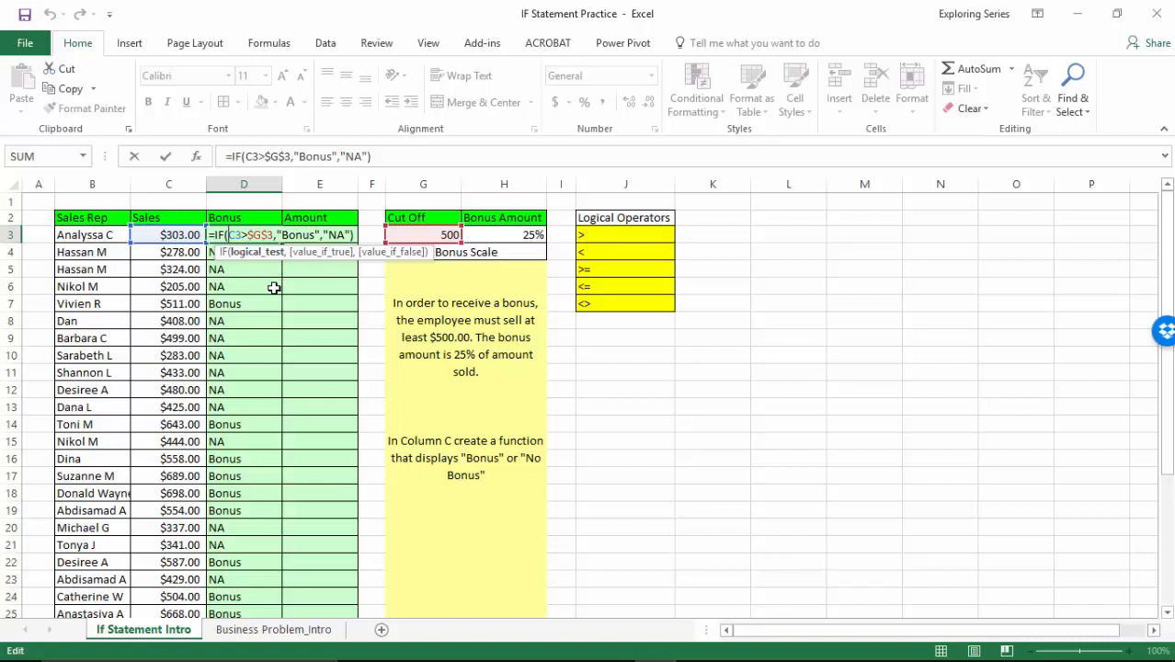
double_click(234, 236)
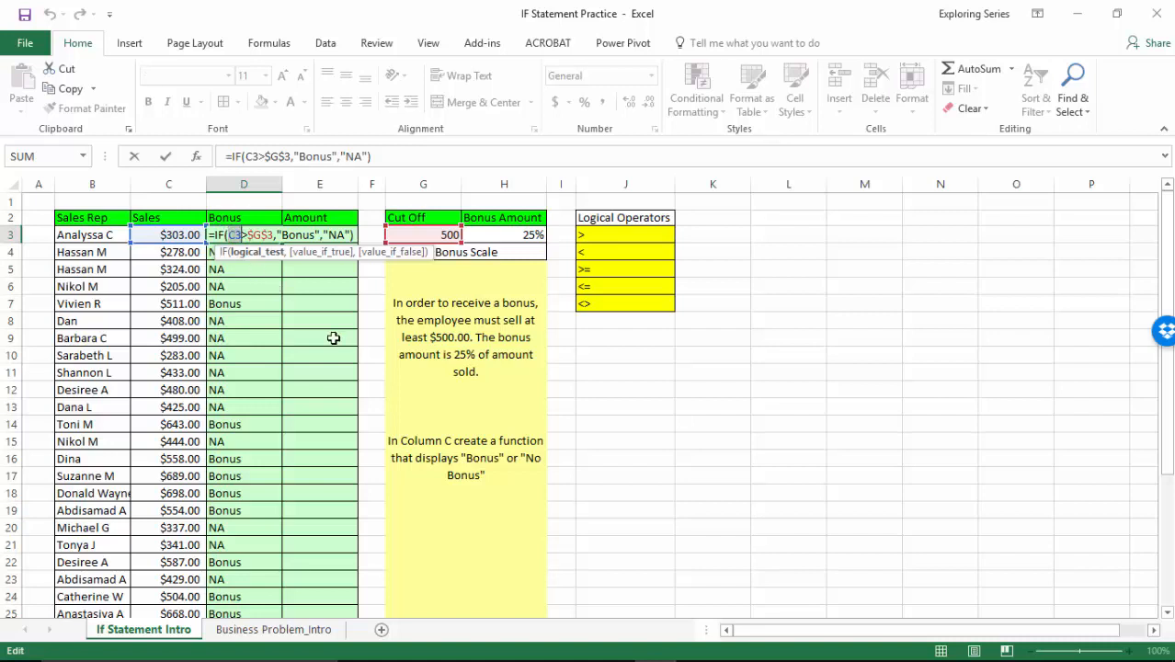
key(F9)
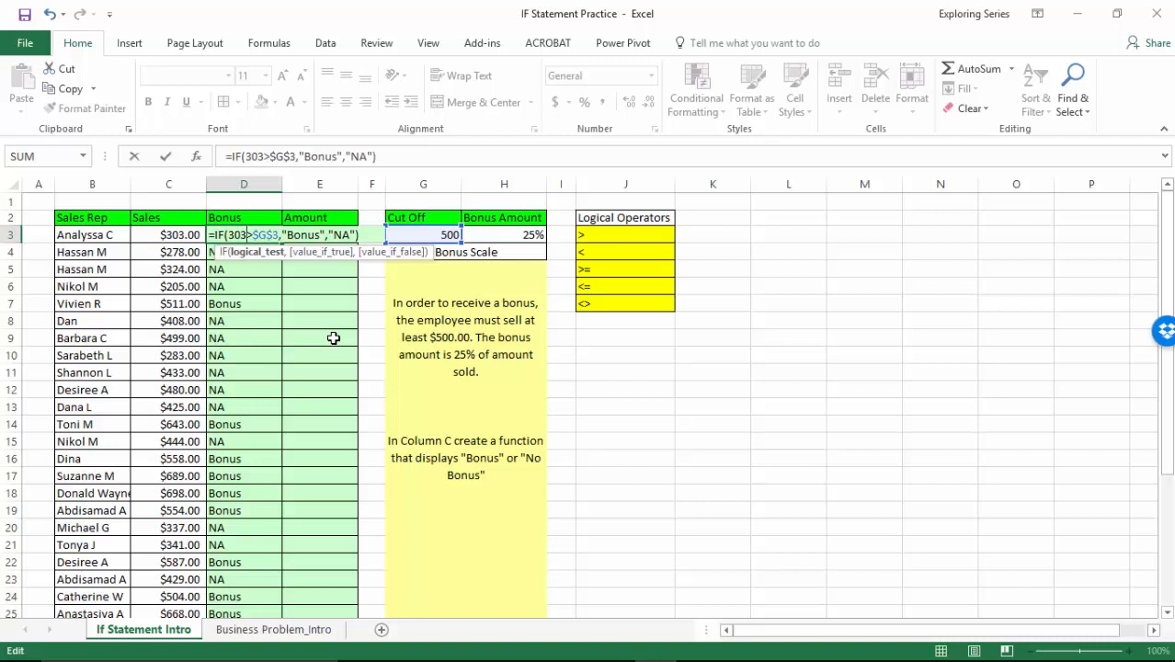
key(BackSpace)
key(BackSpace)
key(BackSpace)
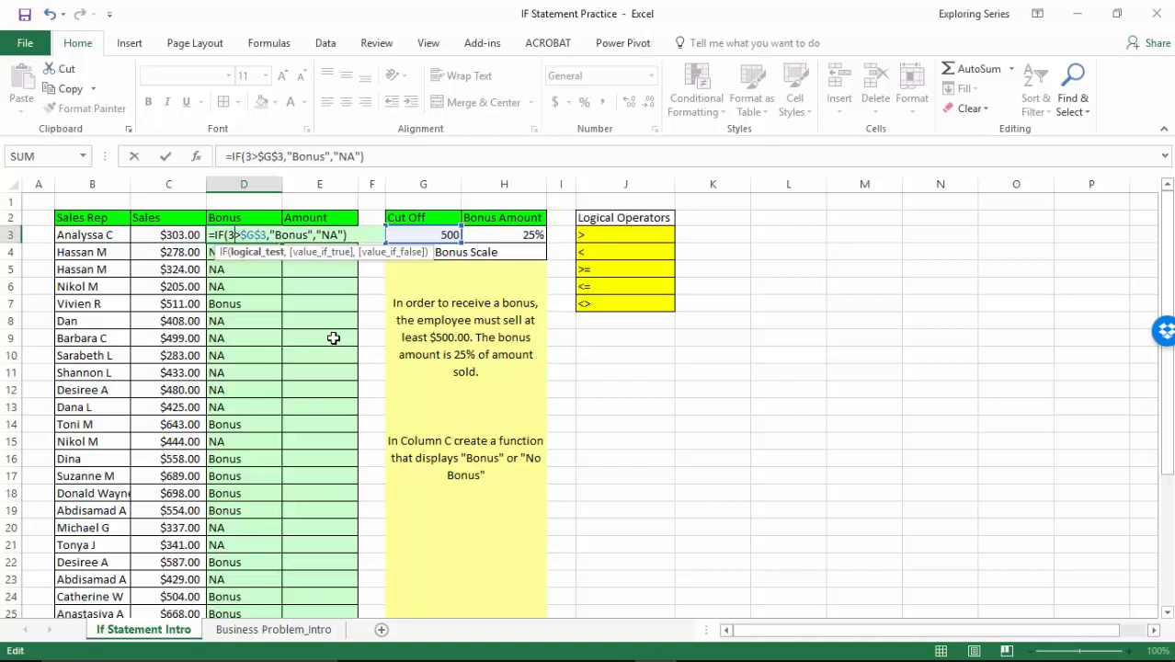
click(161, 232)
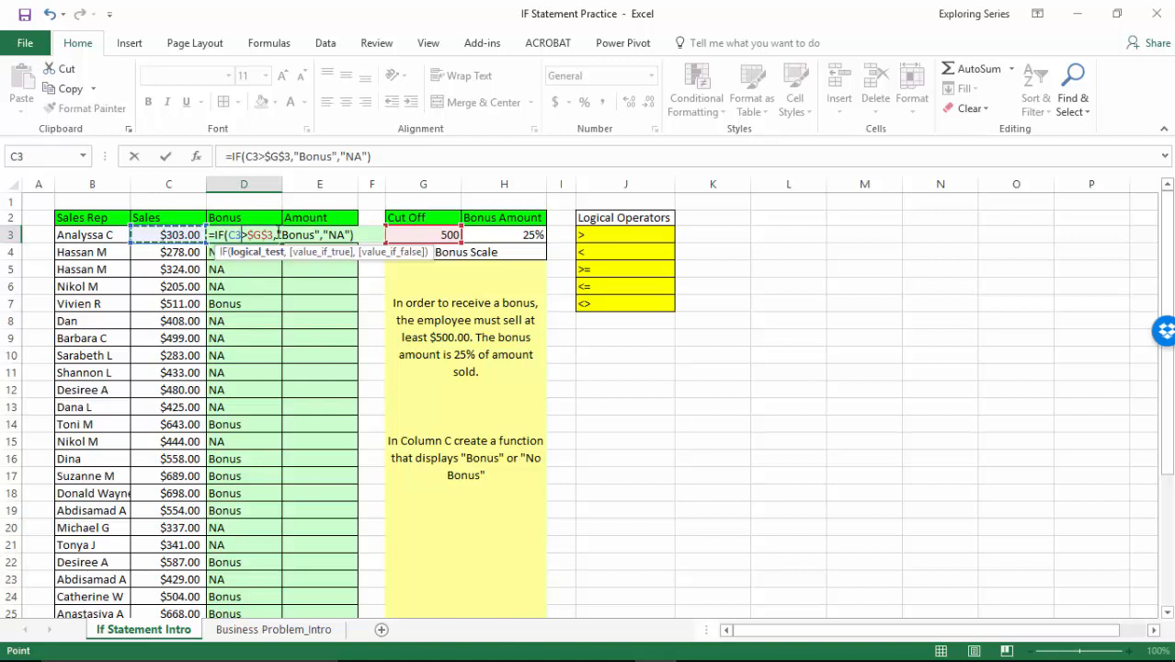
Remove the quotation marks around Bonus in D3's IF formula, and fill the altered formula down the Bonus column.
drag(279, 236, 319, 235)
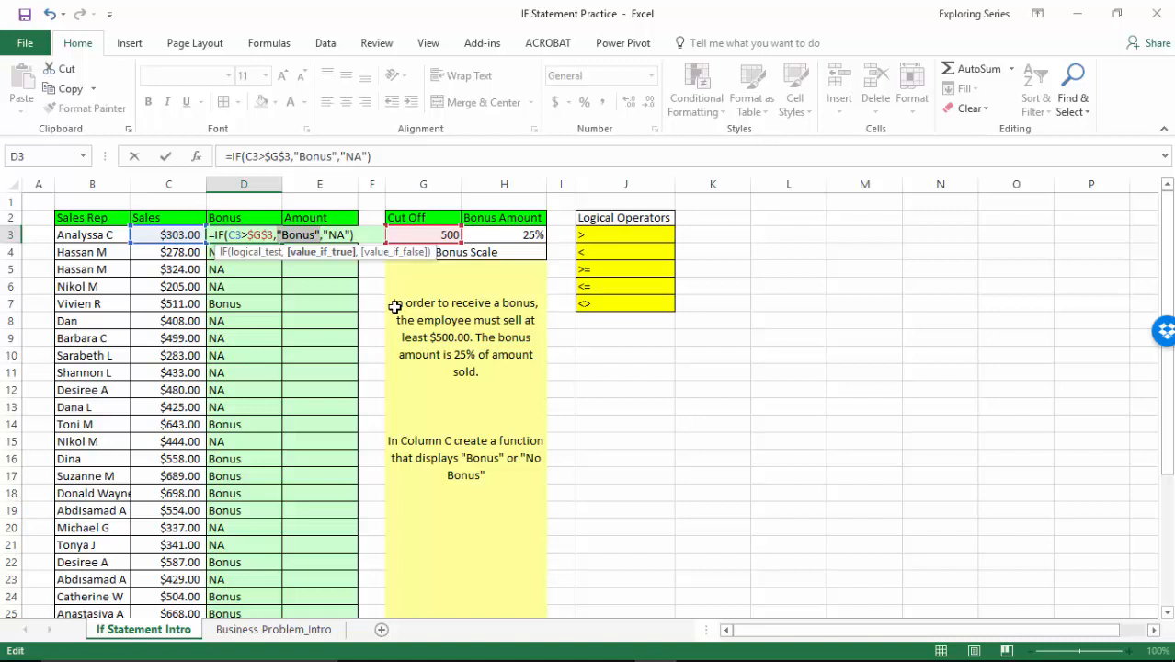
key(Right)
key(Left)
key(BackSpace)
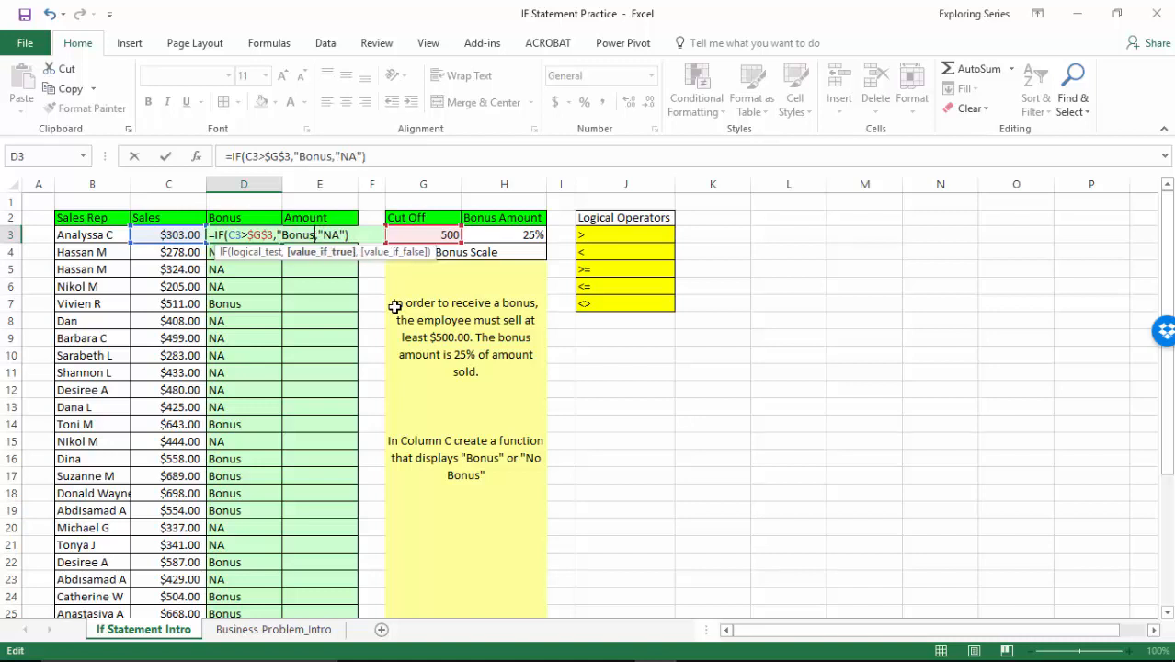
key(Left)
key(Left)
key(Left)
key(Left)
key(Left)
key(BackSpace)
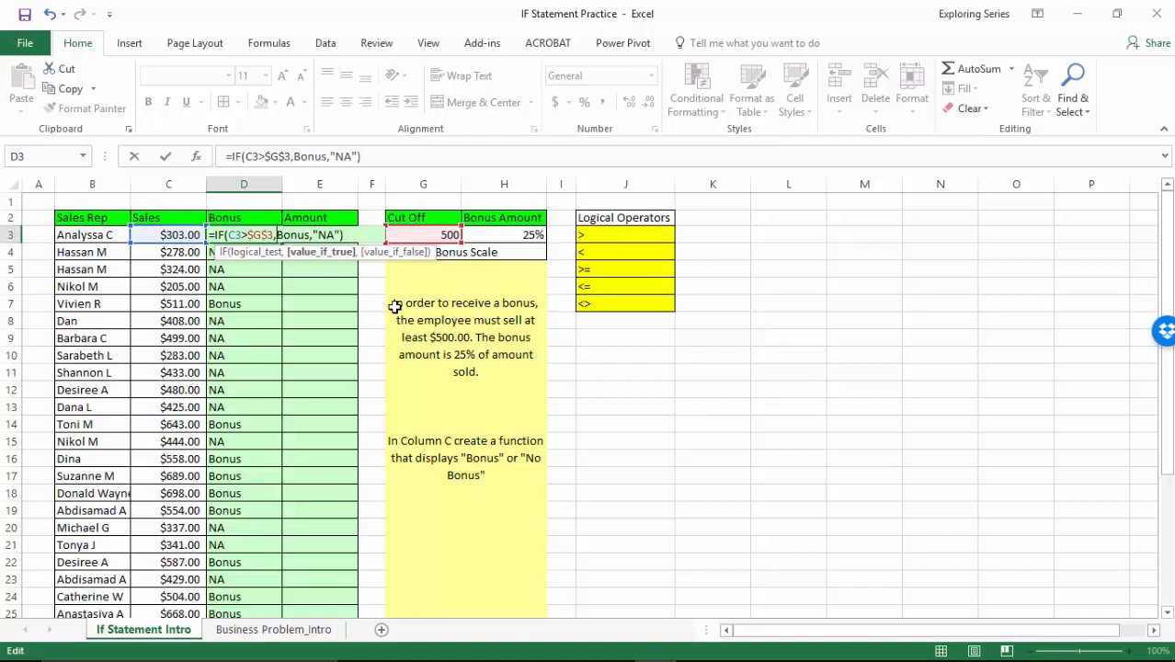
key(Return)
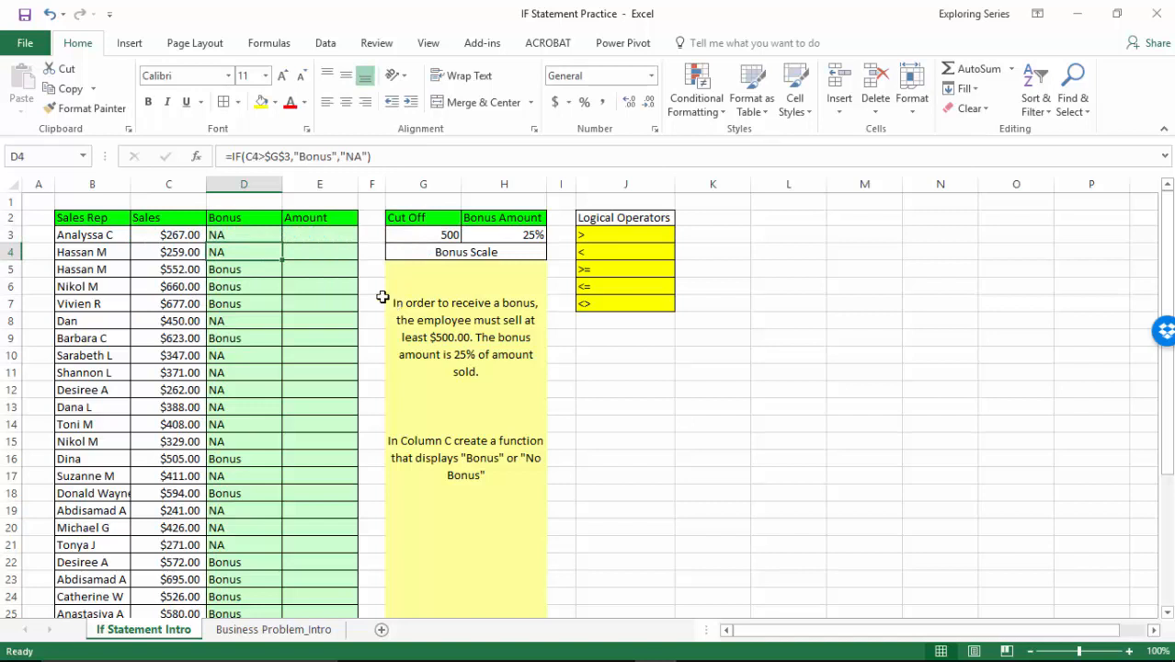
click(272, 235)
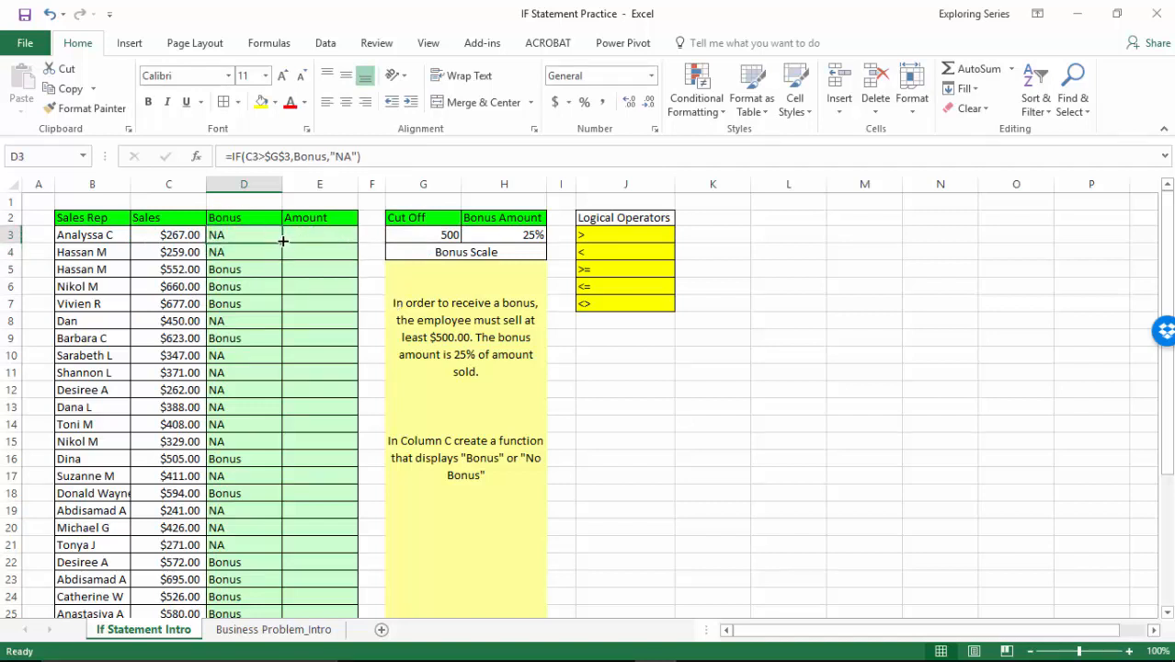
double_click(283, 243)
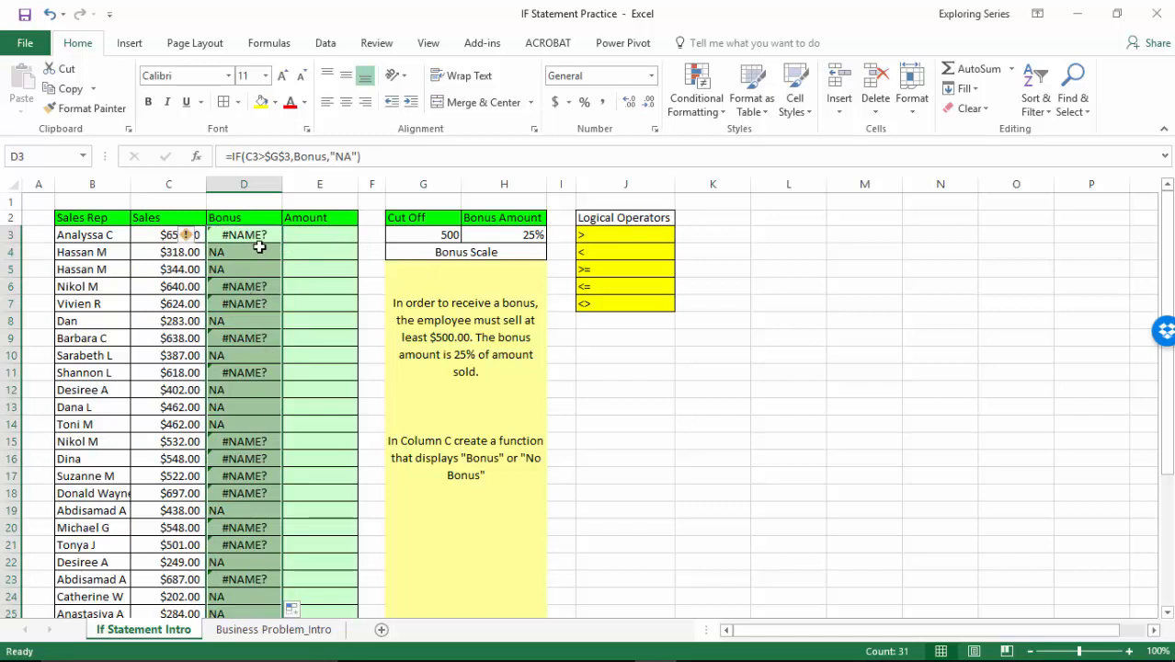
Put the quotation marks back around Bonus in D3's formula so it reads =IF(C3>$G$3,"Bonus","NA").
click(254, 236)
double_click(248, 235)
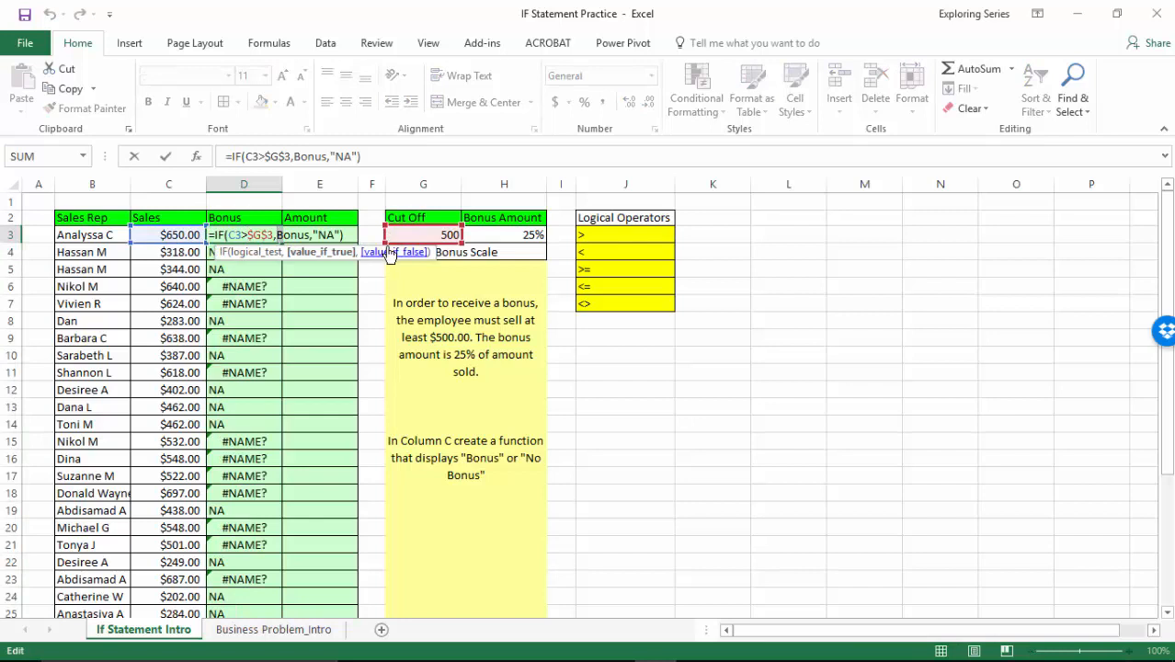
key(Left)
key(Right)
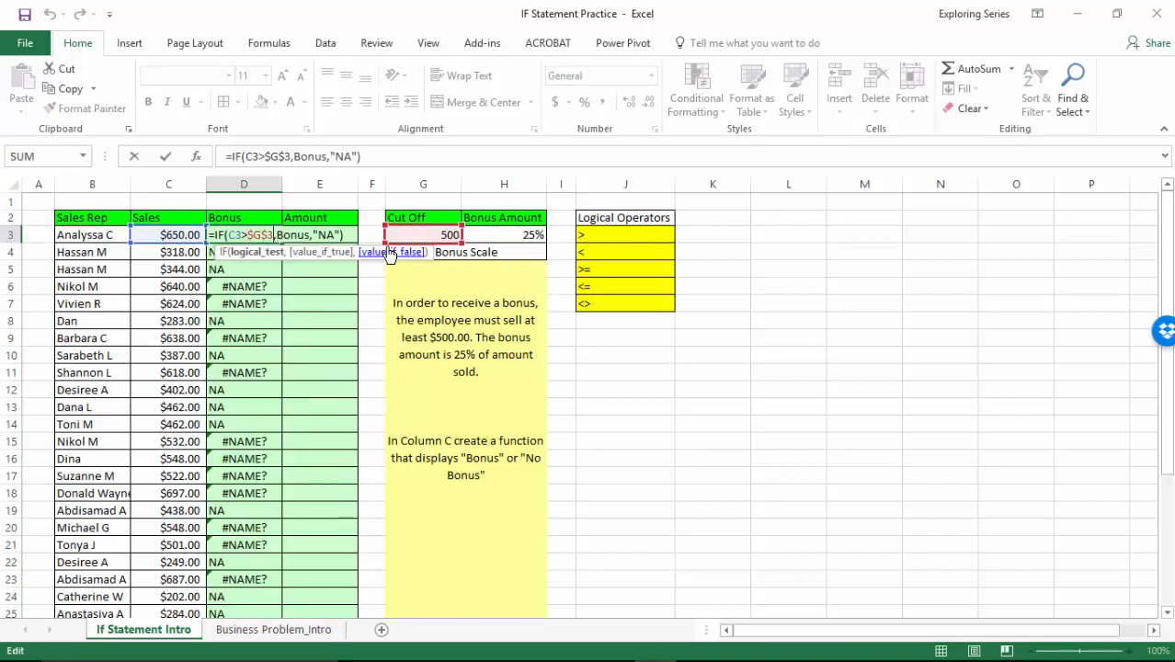
text(")
key(Right)
key(Right)
key(Right)
key(Right)
key(Right)
text(")
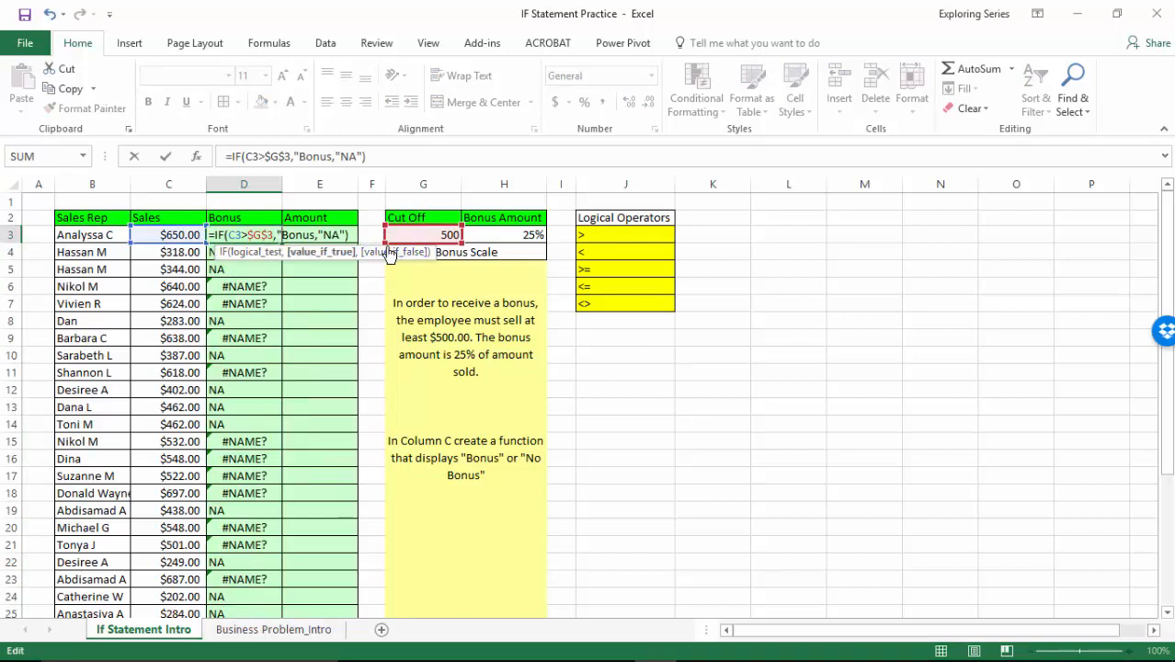
key(Right)
key(Right)
key(Right)
key(Right)
key(Right)
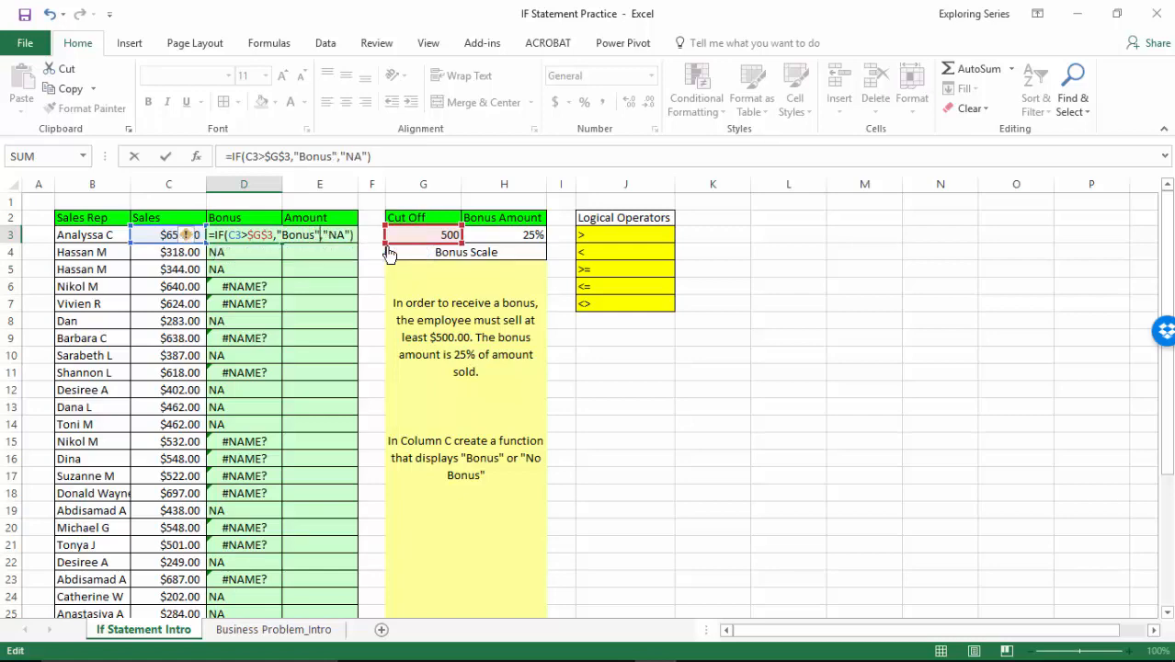
key(Return)
Fill the corrected IF formula from D3 down the Bonus column, and select Amount cell E3.
click(270, 235)
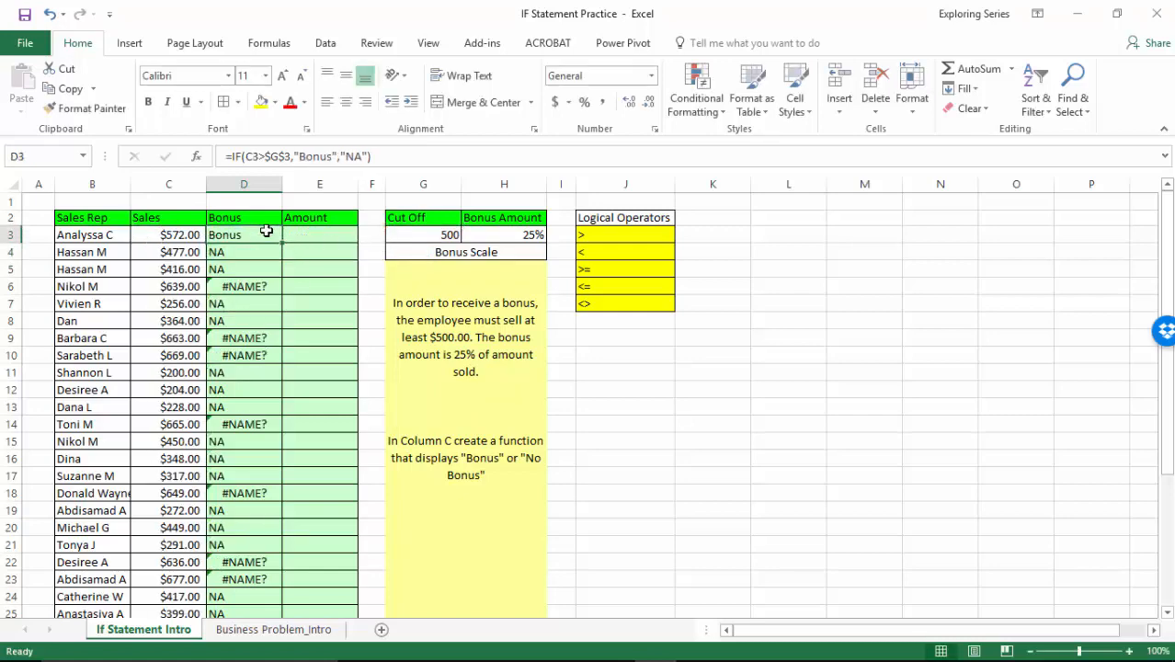
double_click(284, 244)
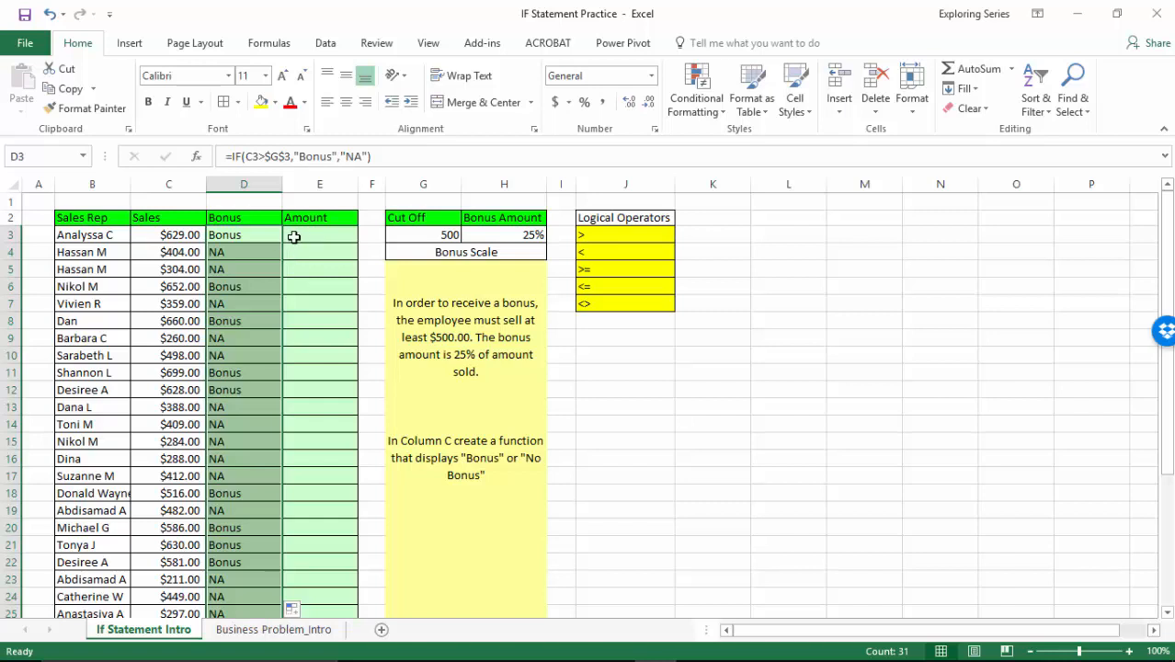
click(296, 235)
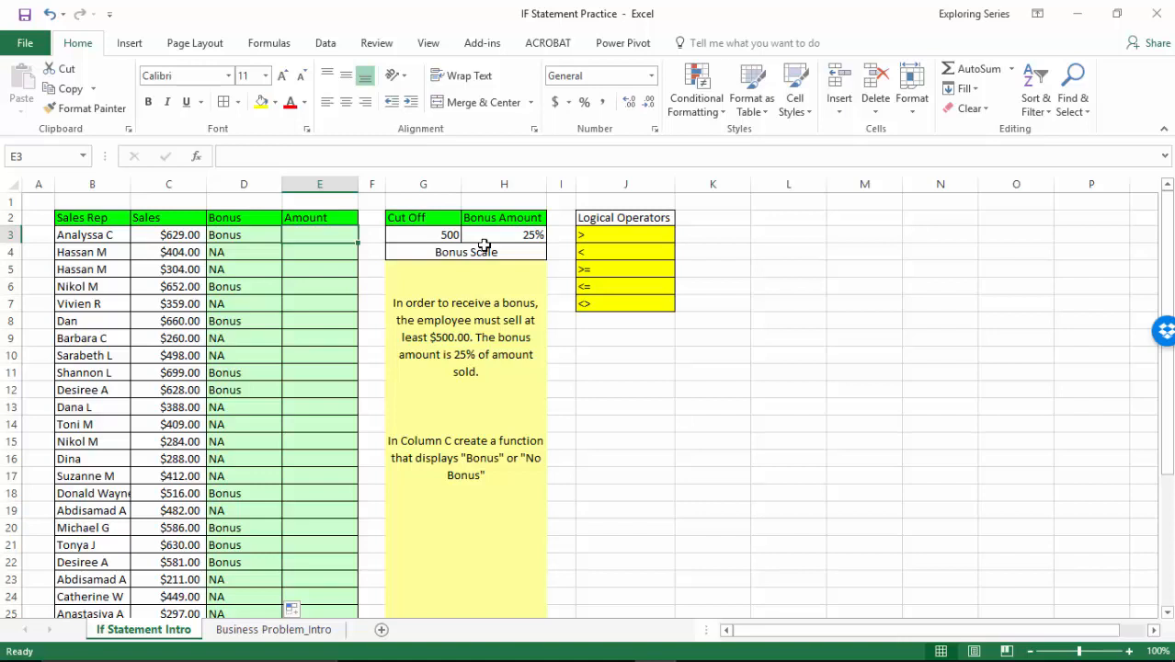
Add the equals sign operator to the Logical Operators list in cell J8.
click(623, 321)
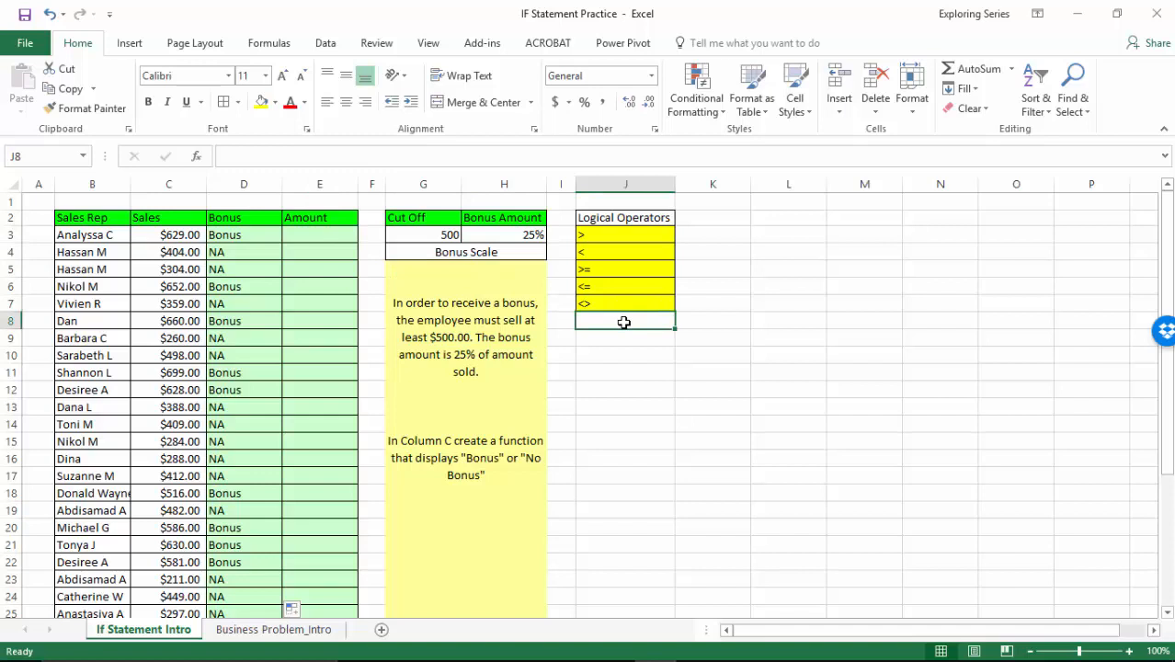
text('=)
key(Return)
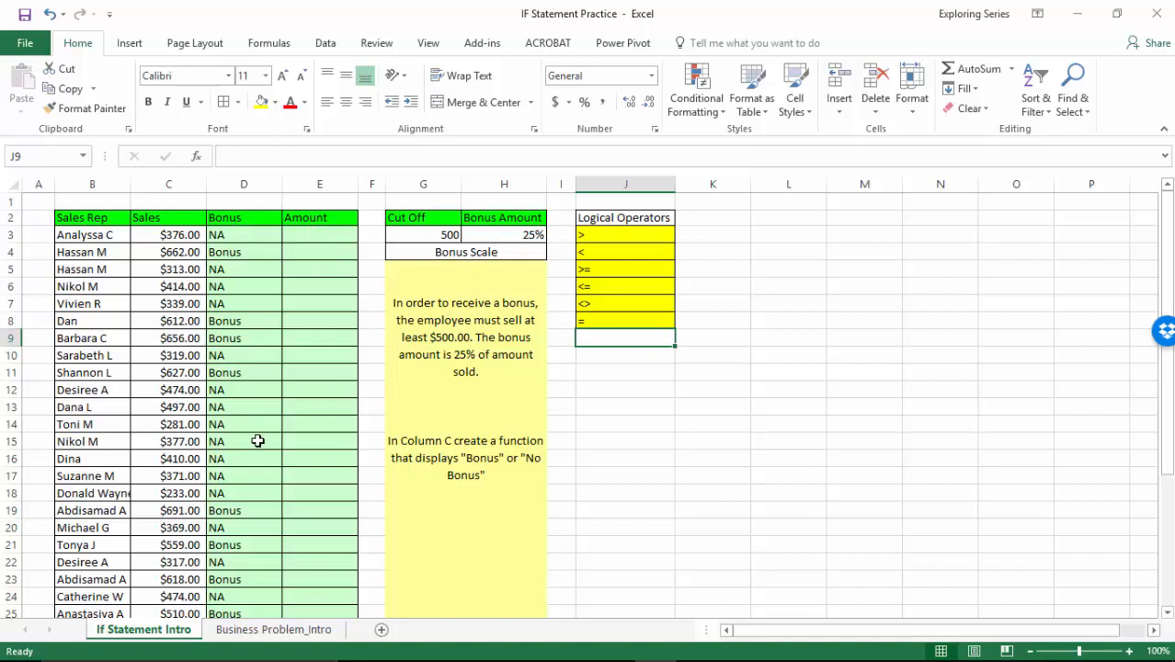
Start an IF formula in Amount cell E3 with the logical test D3="Bonus".
click(340, 241)
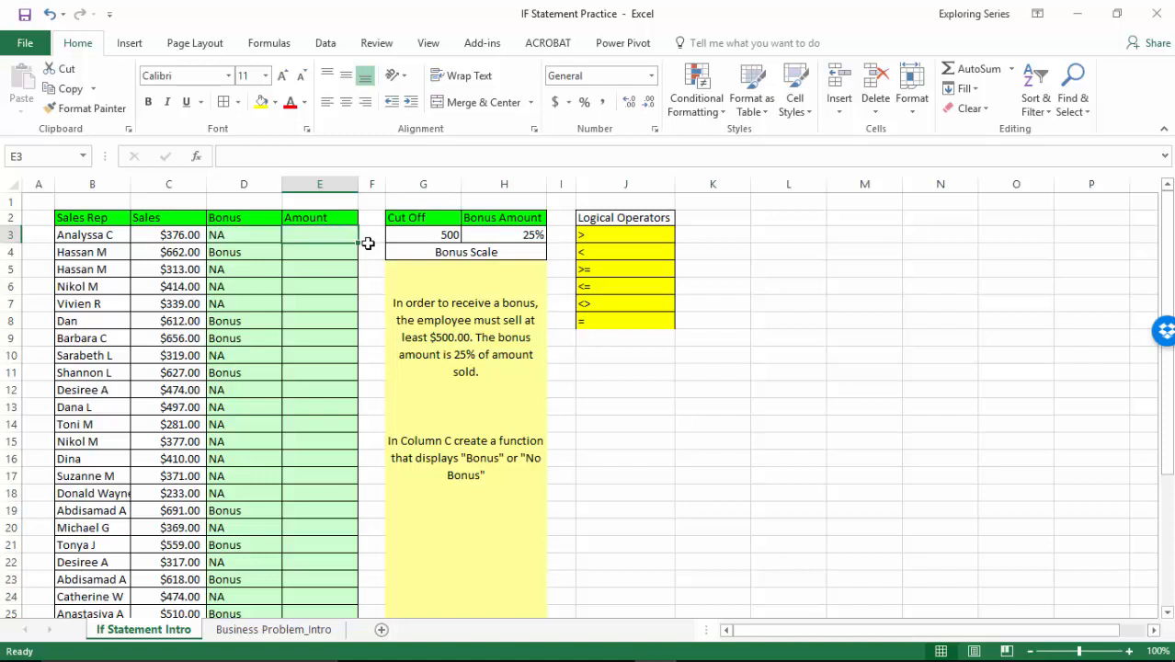
text(=i)
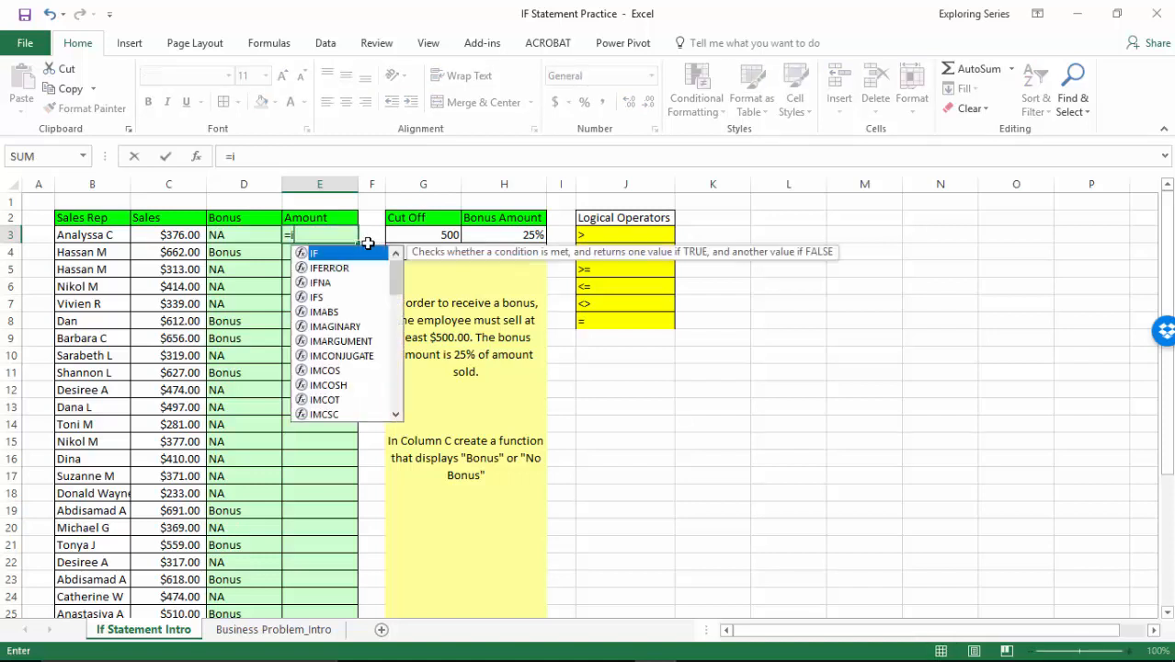
key(Tab)
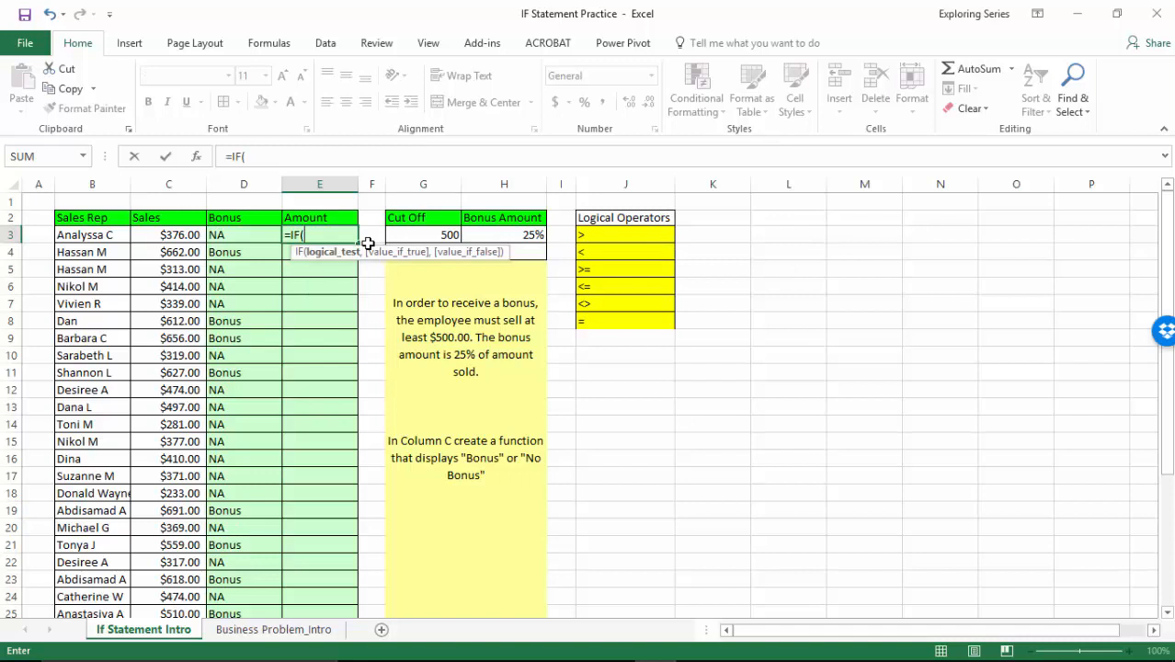
click(262, 235)
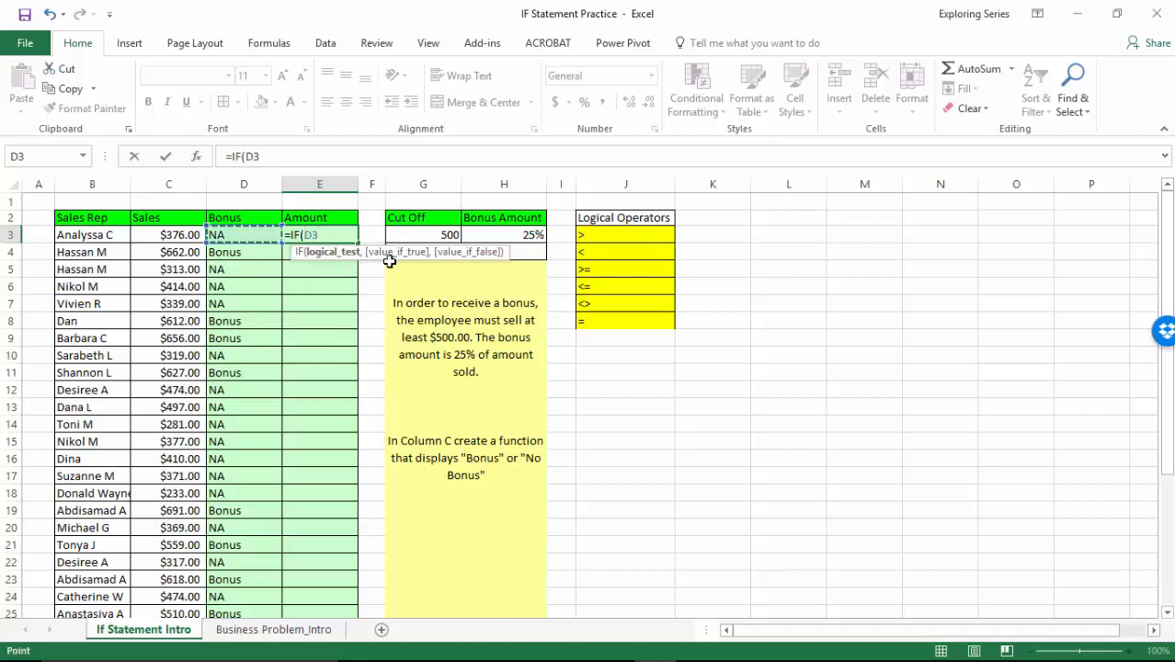
text(="Bonus")
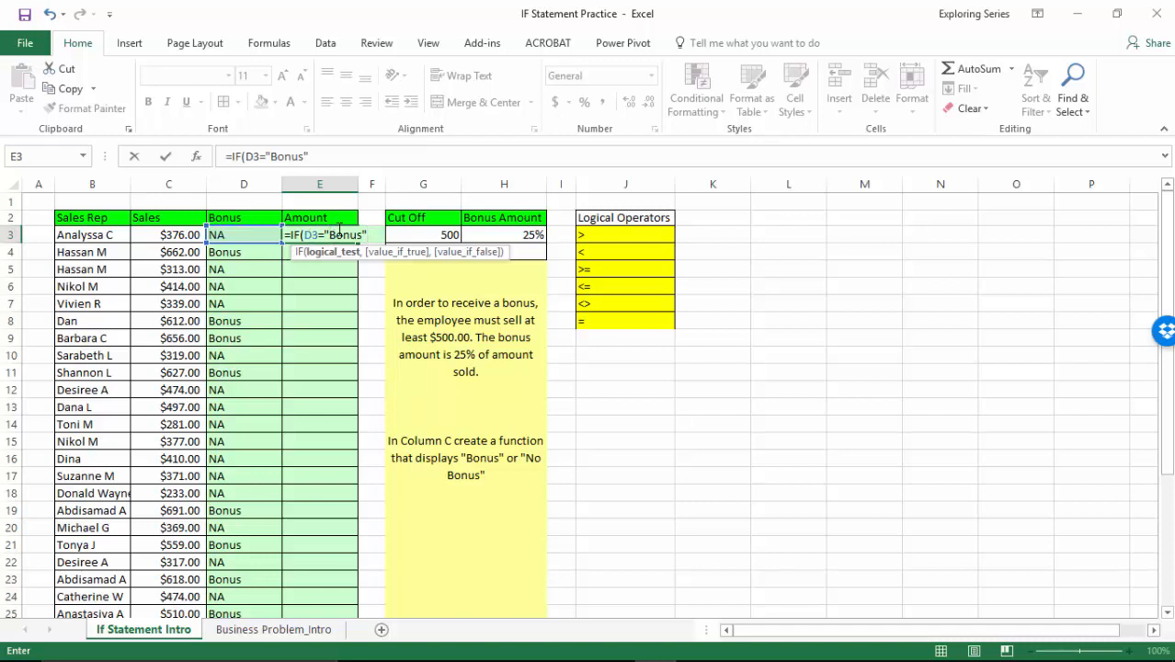
drag(328, 235, 363, 228)
key(F2)
text(,)
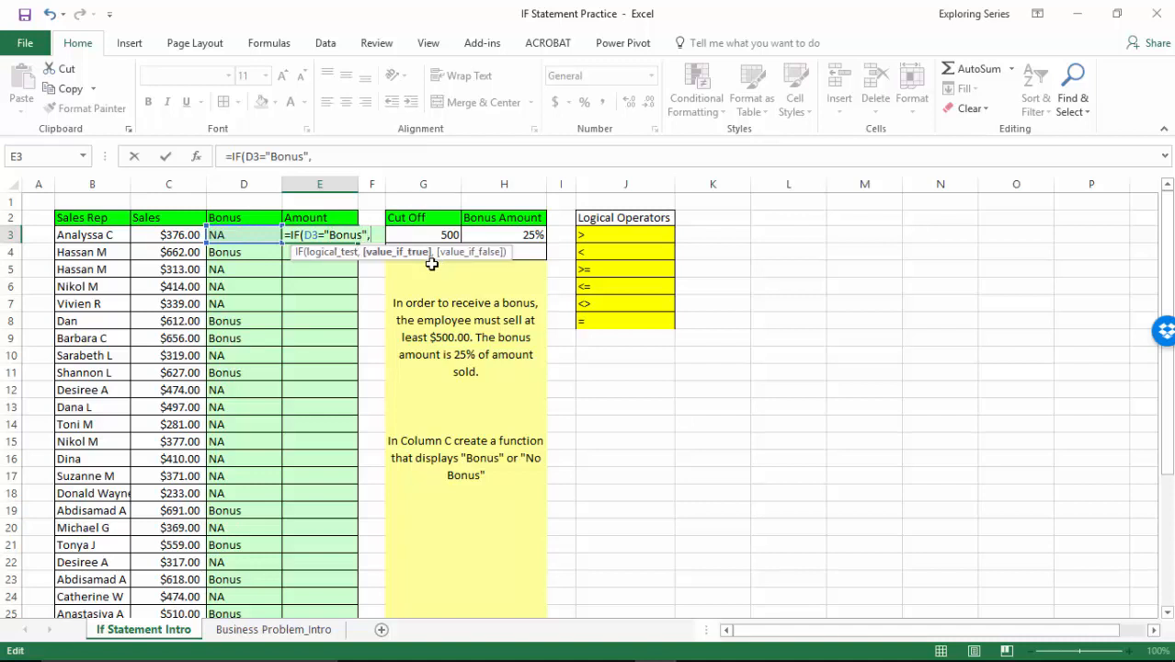
text(()
Enter (C3-$G$3)*$H$3 as the value if true in E3's IF formula, with absolute references to the cut-off and bonus percentage.
click(196, 235)
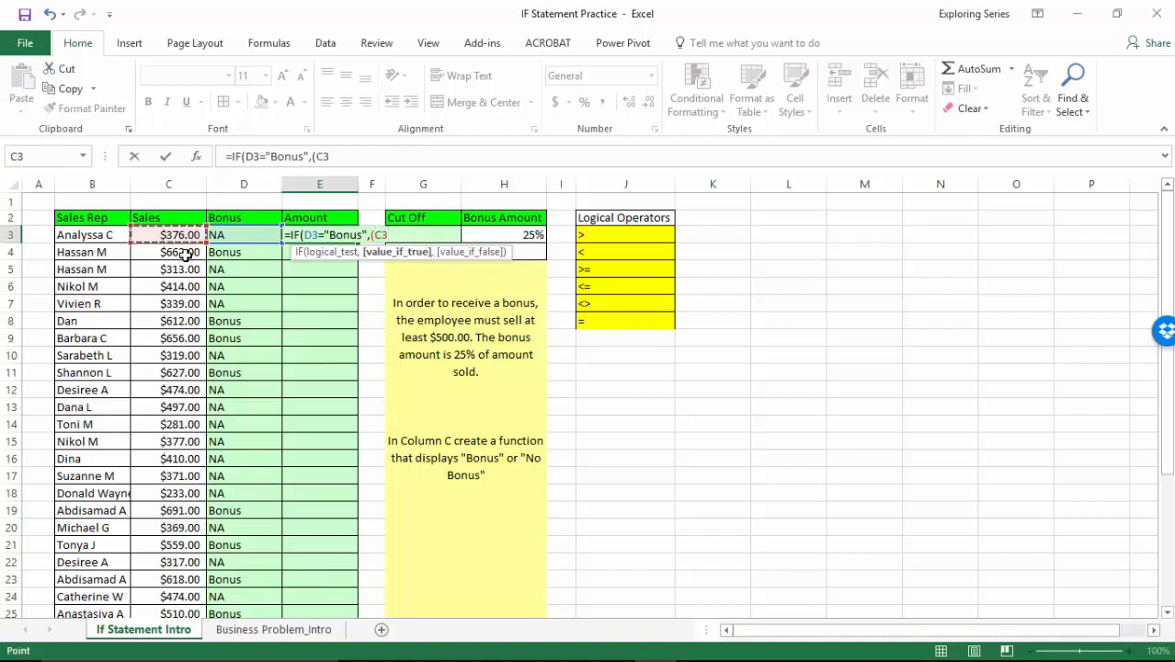
text(-)
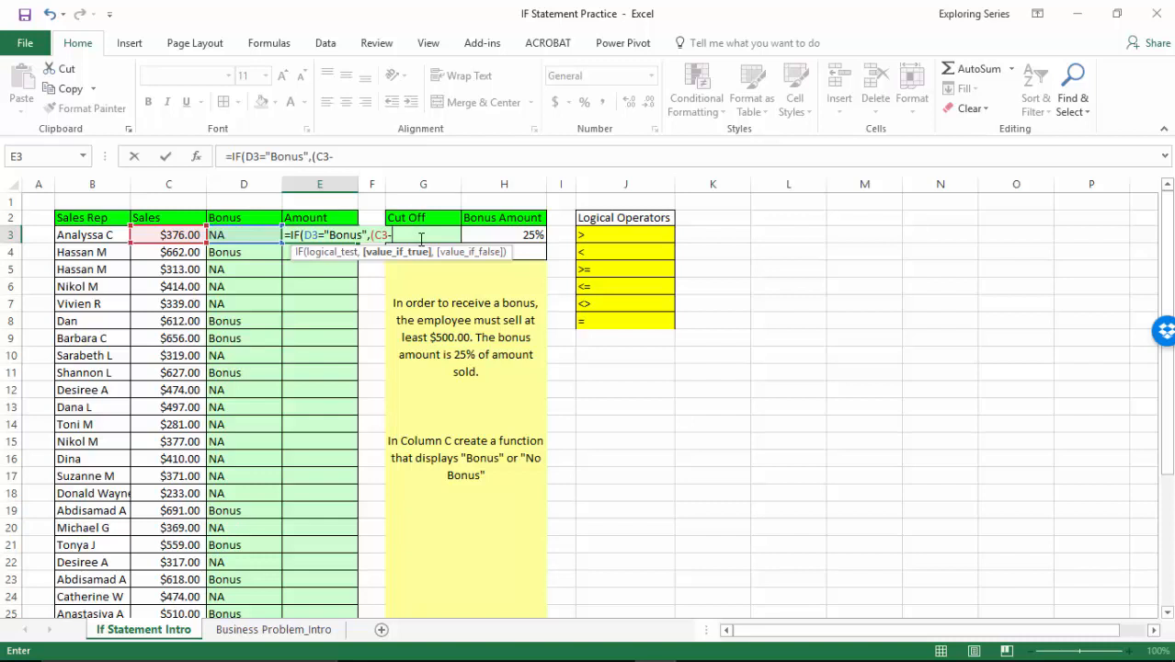
text(G)
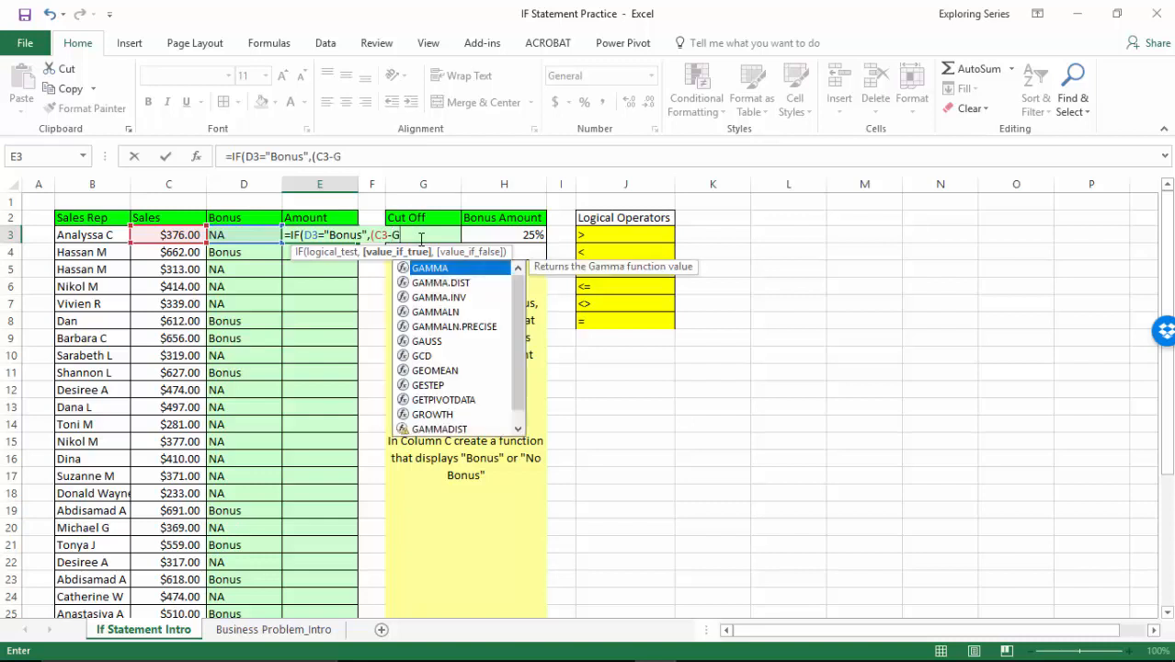
text($3)
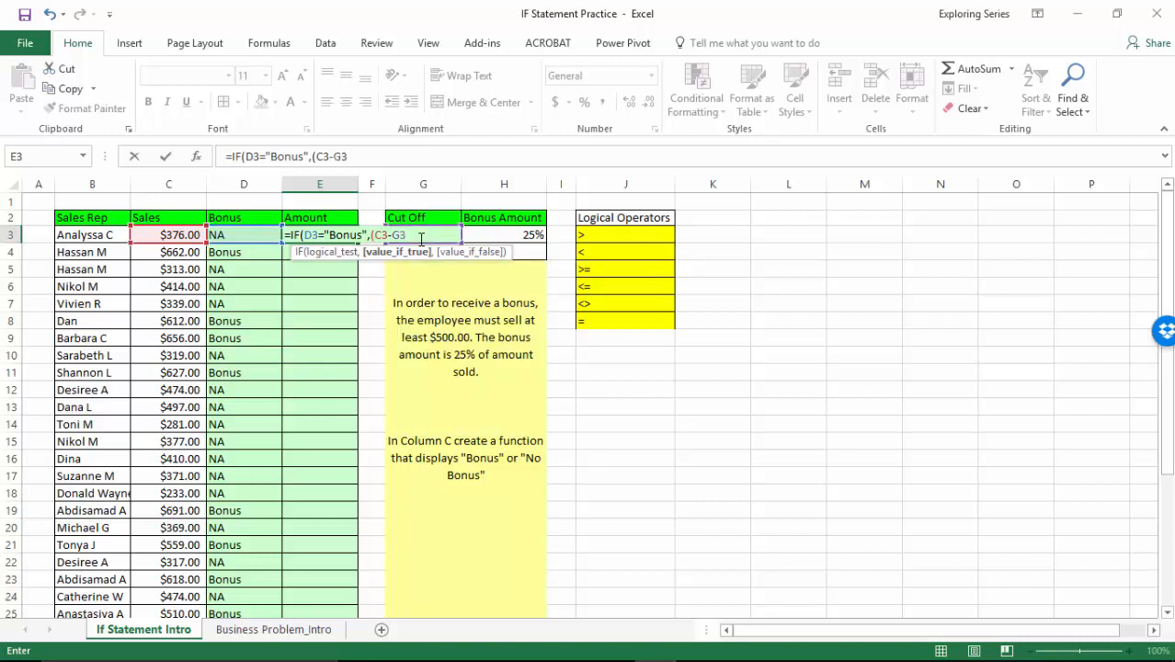
key(F4)
text()*)
click(494, 234)
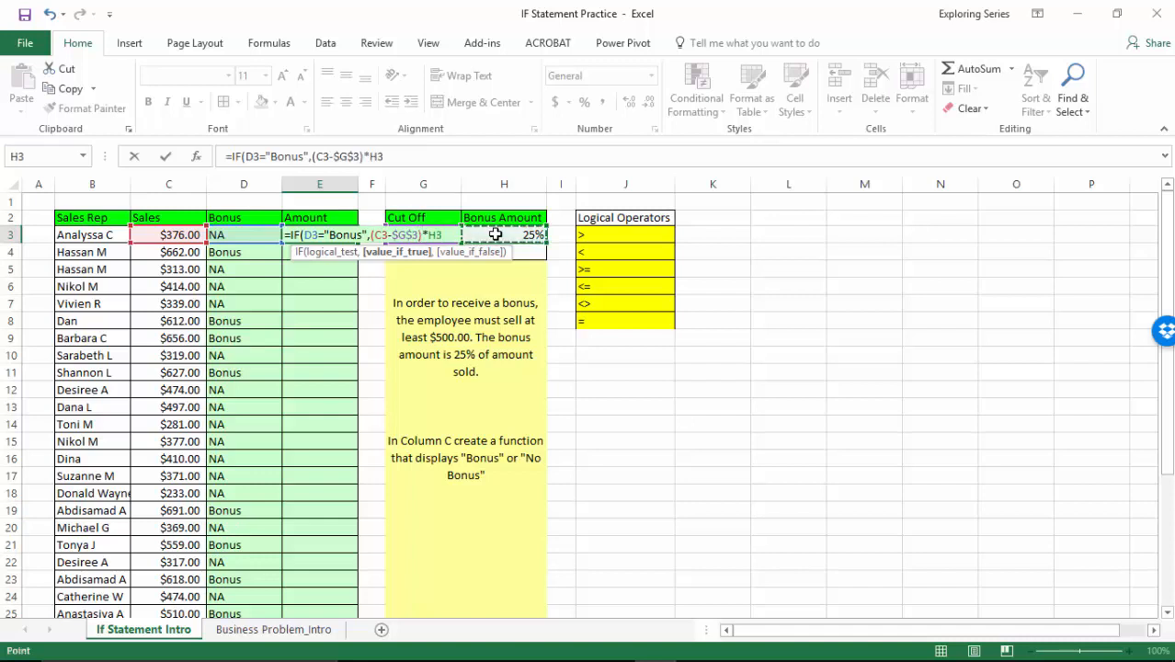
key(F4)
text(,)
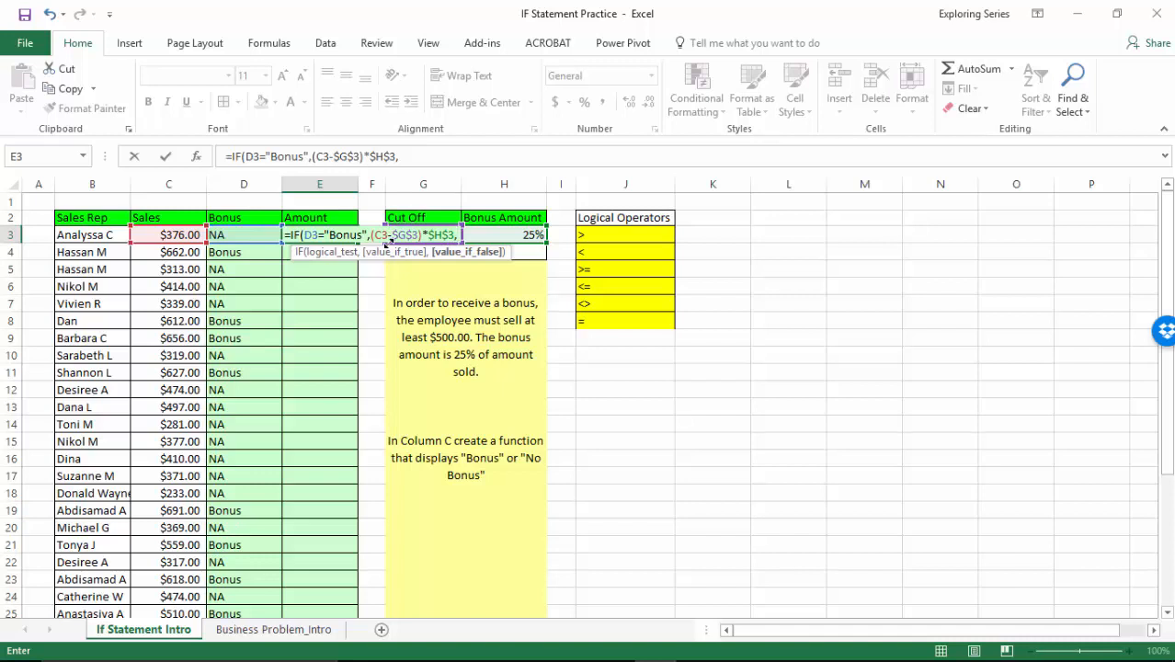
Complete E3's IF formula with 0 as the value if false, and review its arguments.
text(0))
key(Return)
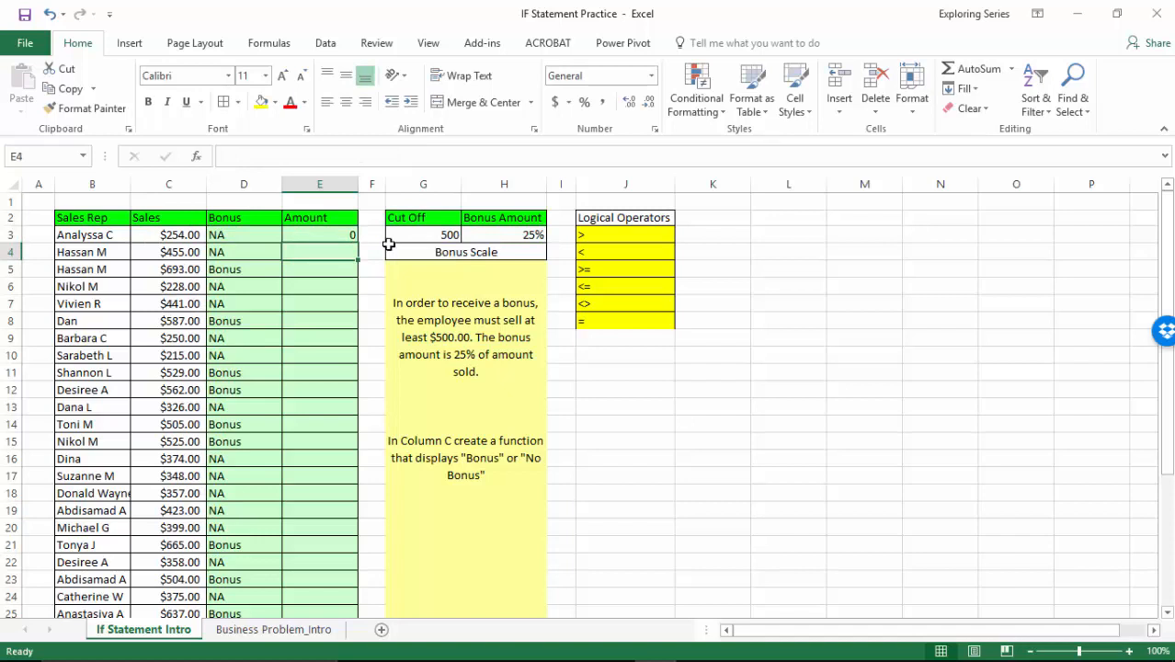
double_click(338, 233)
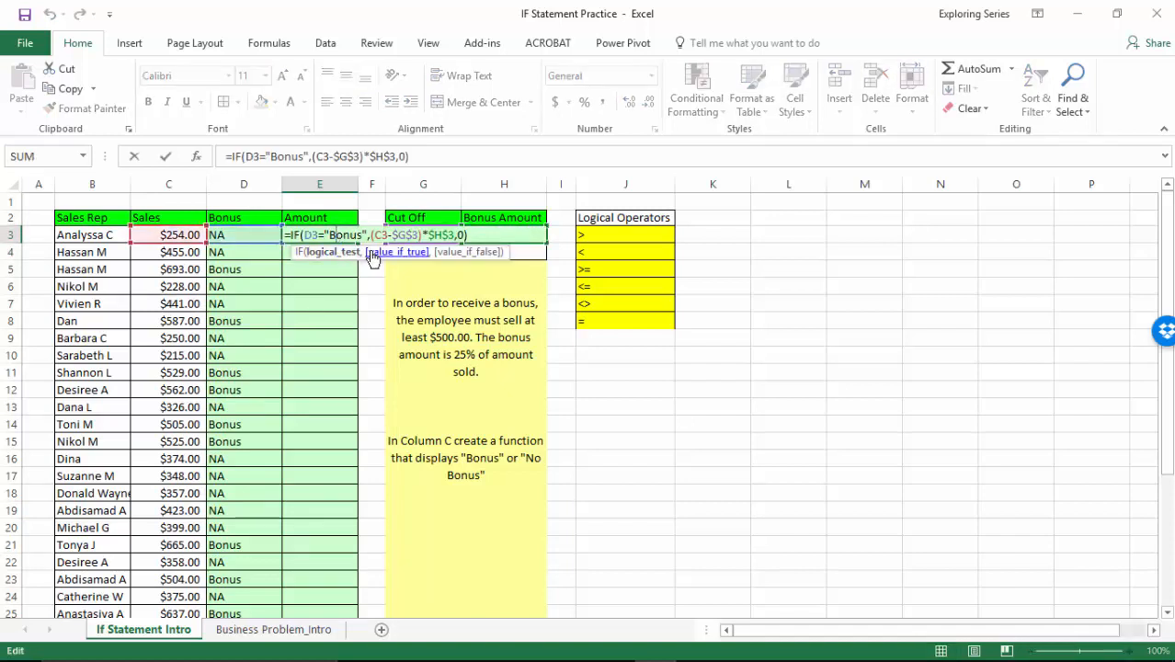
key(Return)
Fill the IF formula from E3 down the Amount column and apply the Accounting number format to the filled cells.
click(340, 237)
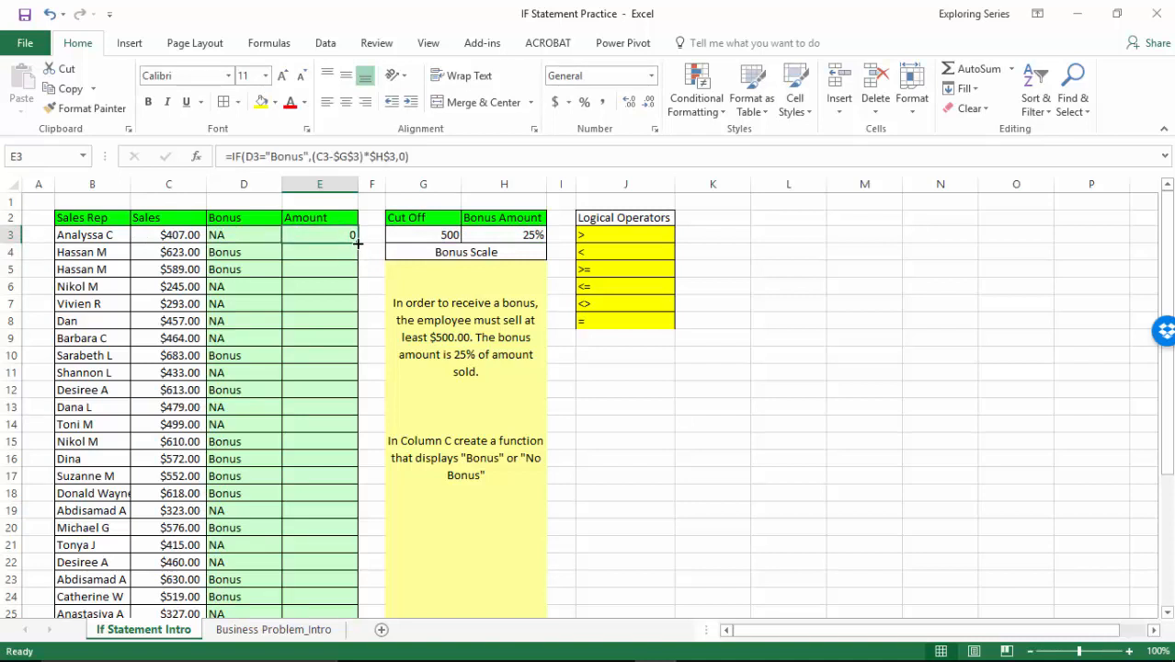
double_click(358, 244)
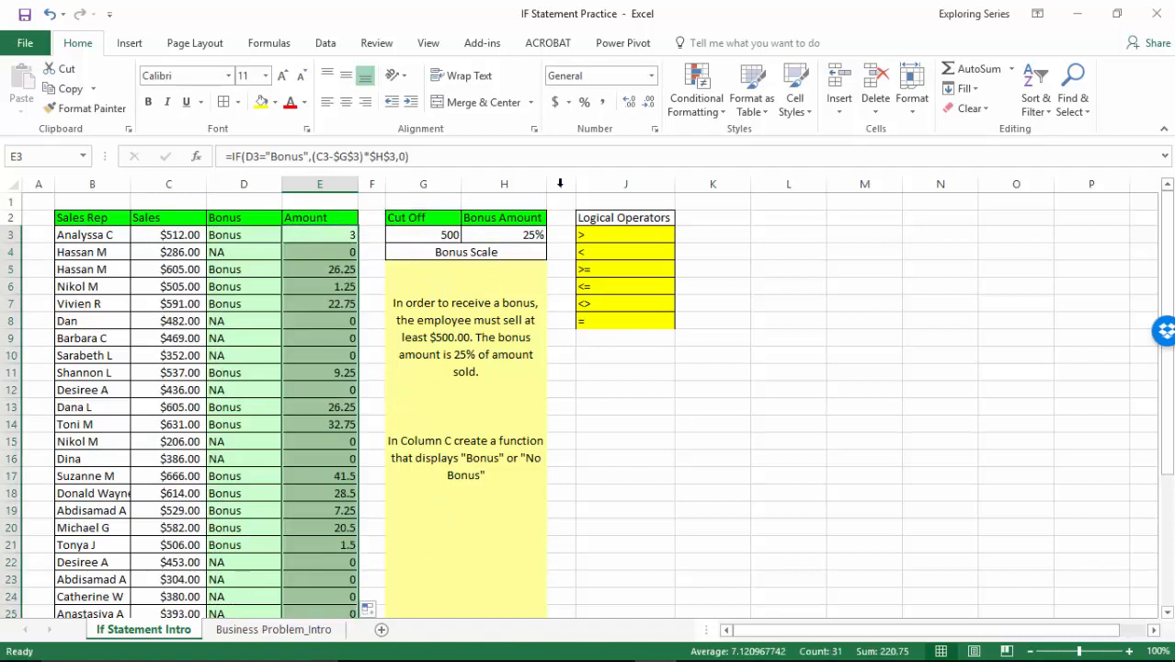
click(555, 102)
scroll(418, 443, down, 4)
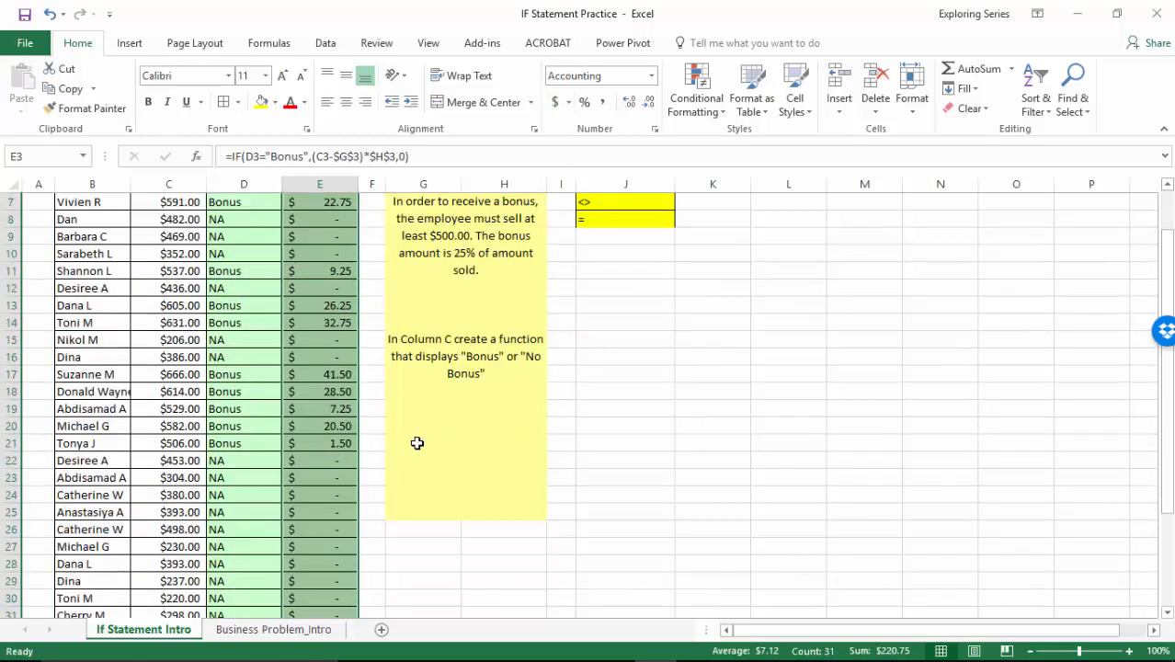
click(318, 563)
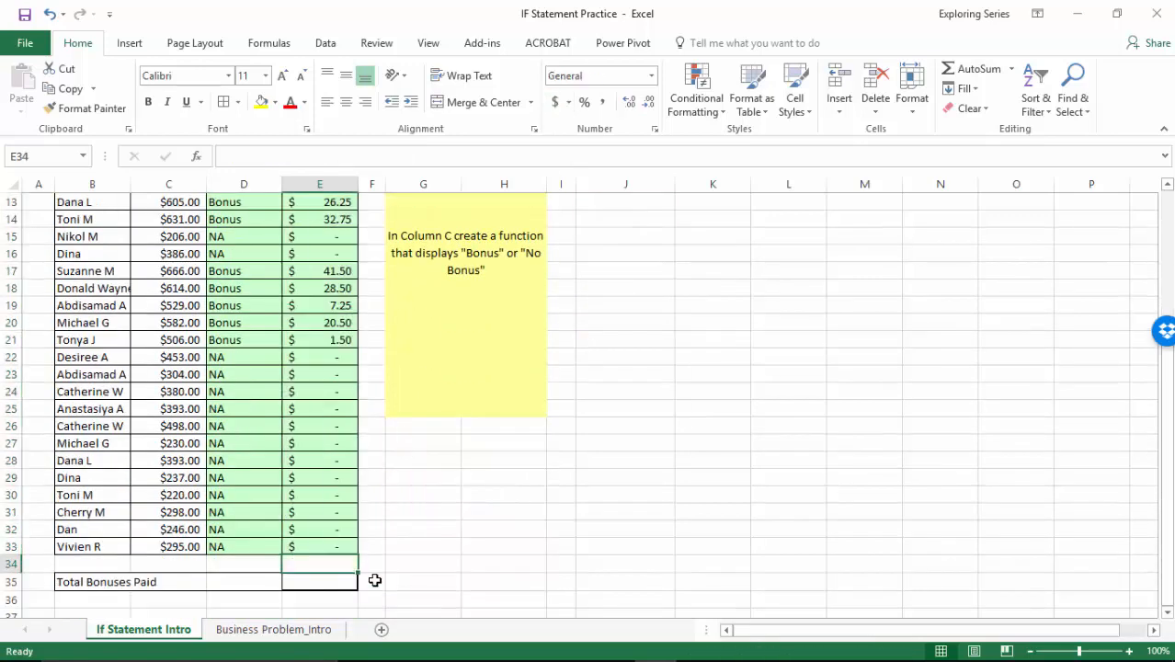
key(alt+equal)
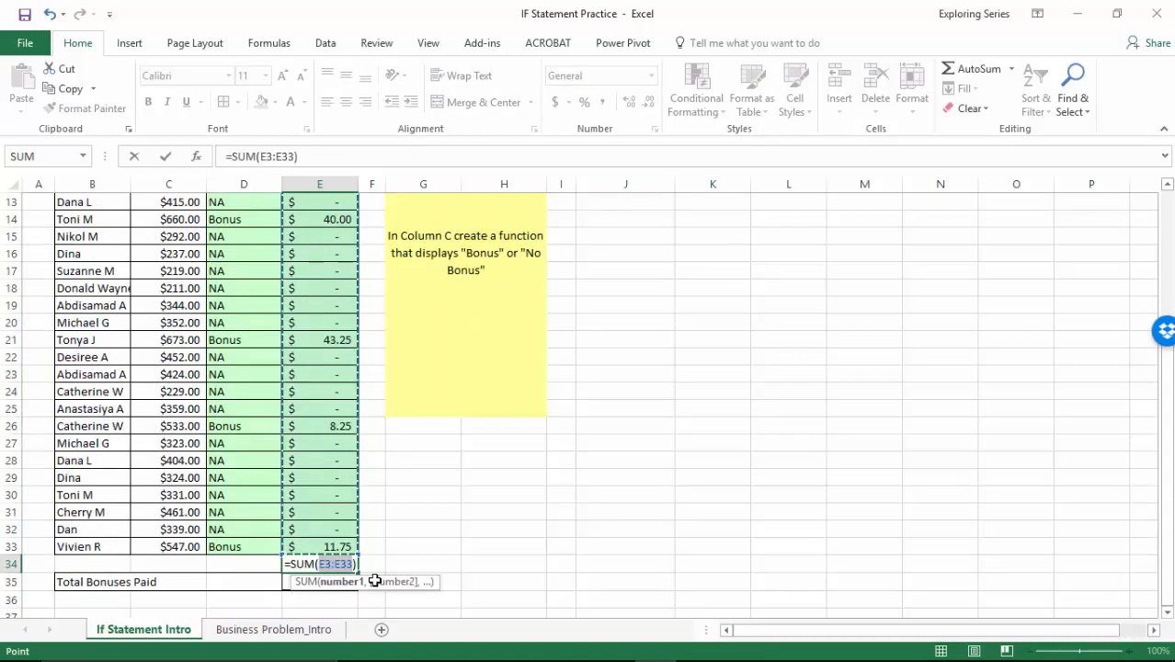
key(Return)
click(299, 557)
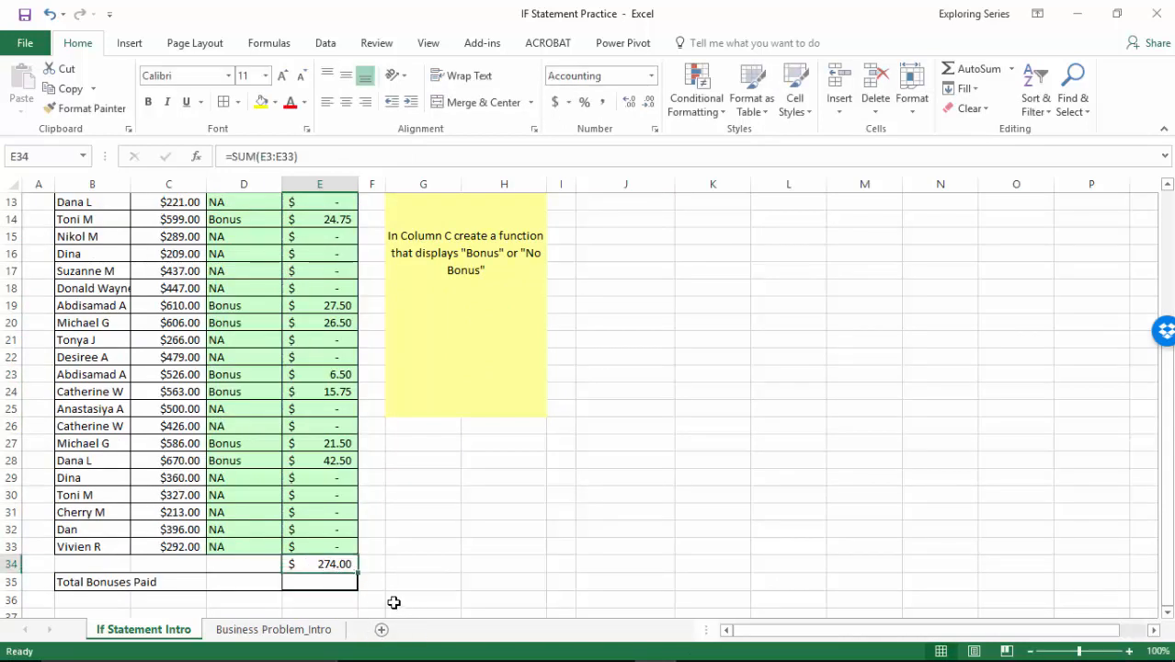
key(Down)
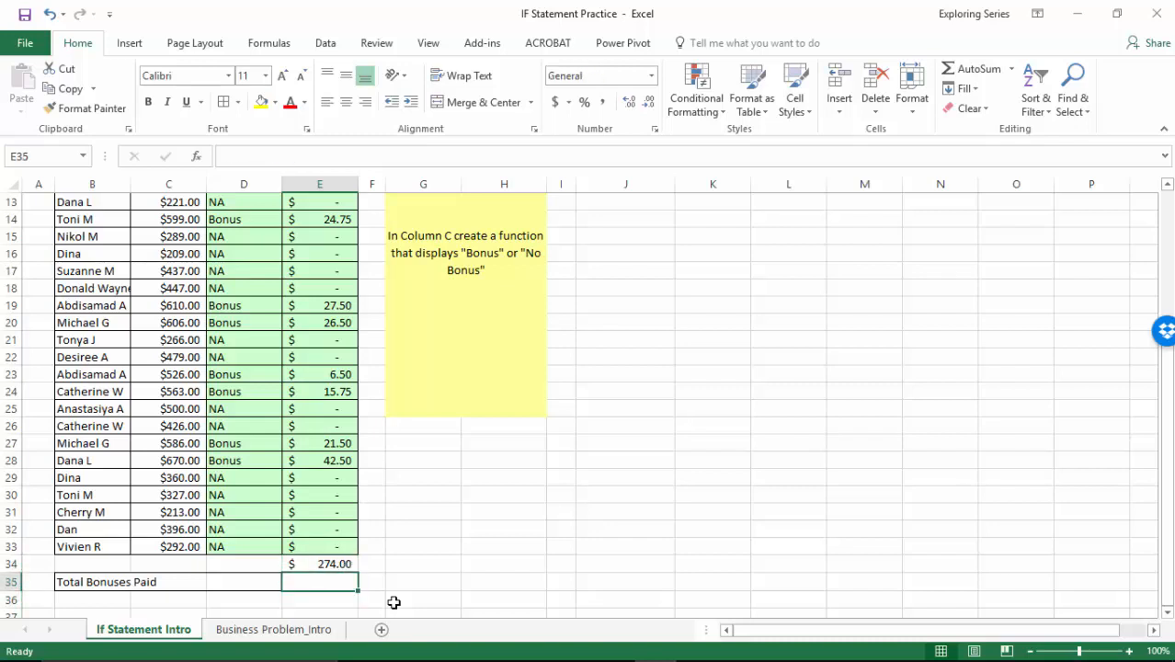
key(Up)
key(Delete)
Total the Amount column in the Total Bonuses Paid cell E35 with =SUM(E3:E34).
key(Down)
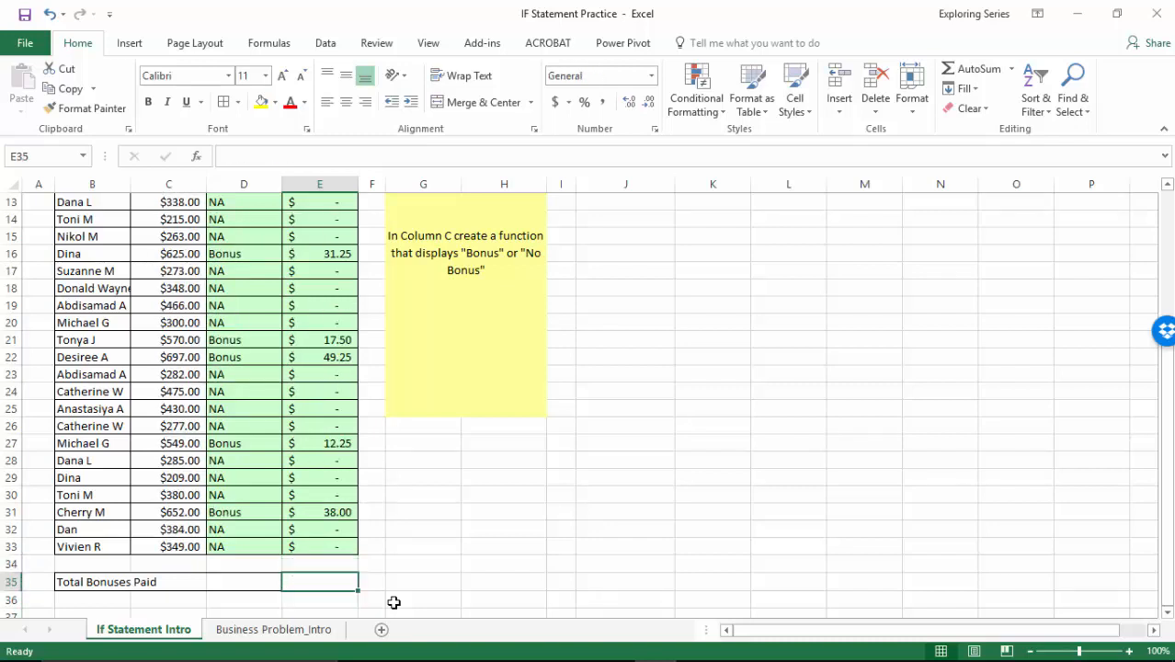
key(alt+equal)
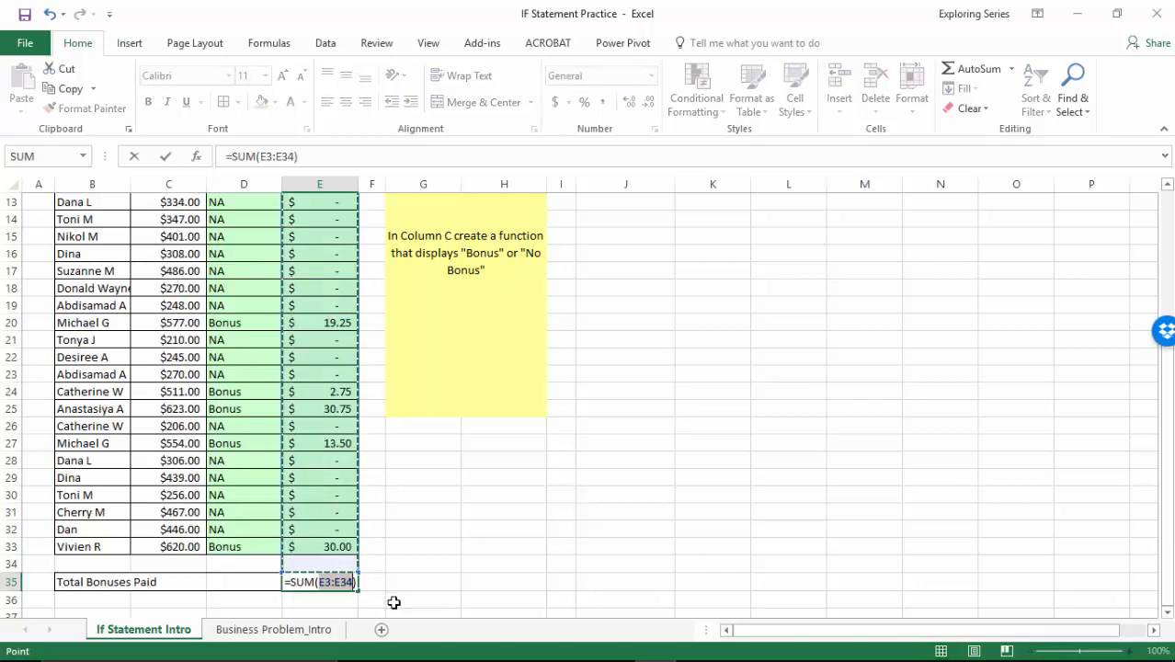
key(Return)
Examine the personnel table and audit instructions on the Business Problem_Intro sheet, and return to the If Statement Intro sheet.
scroll(414, 550, up, 4)
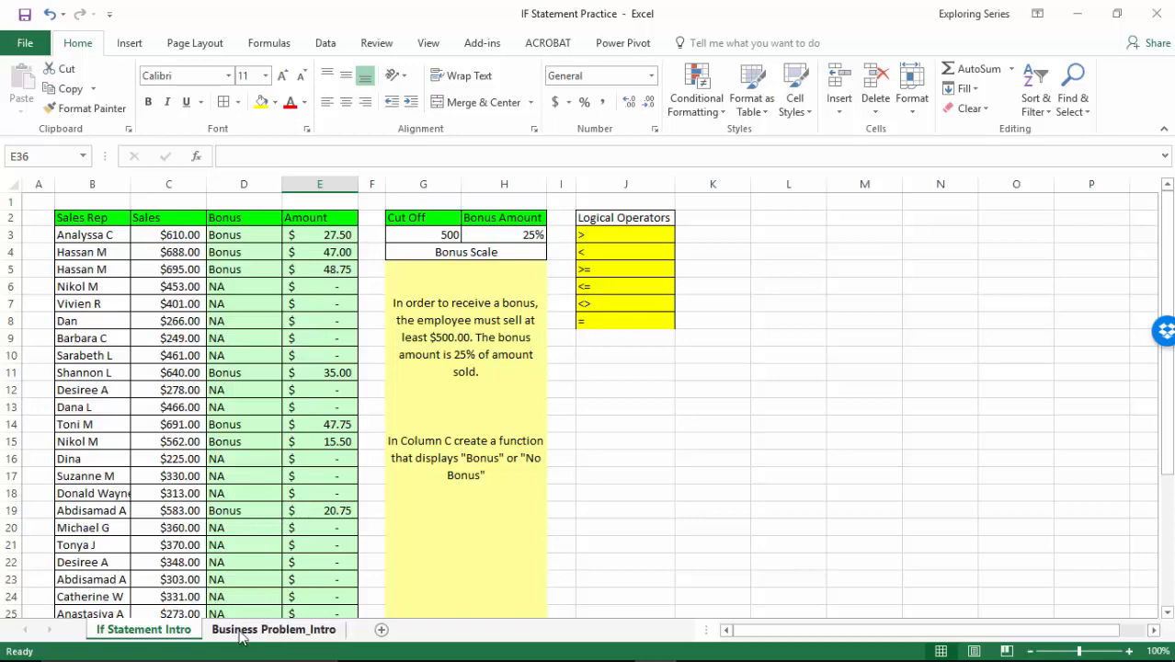
click(270, 636)
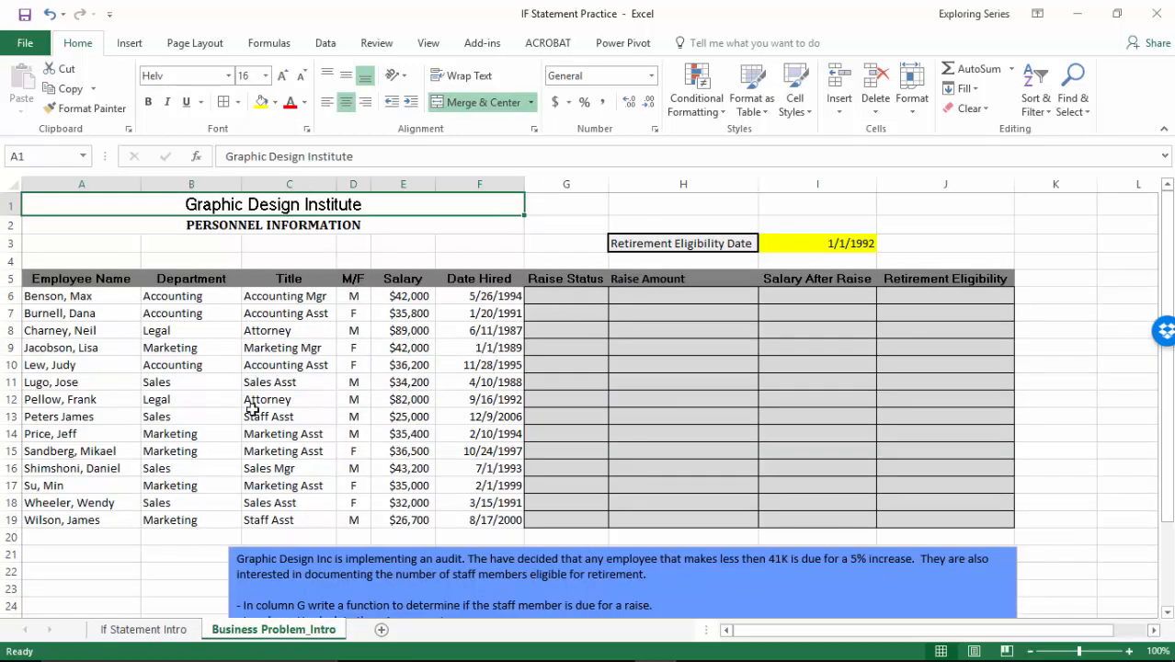
scroll(312, 455, down, 4)
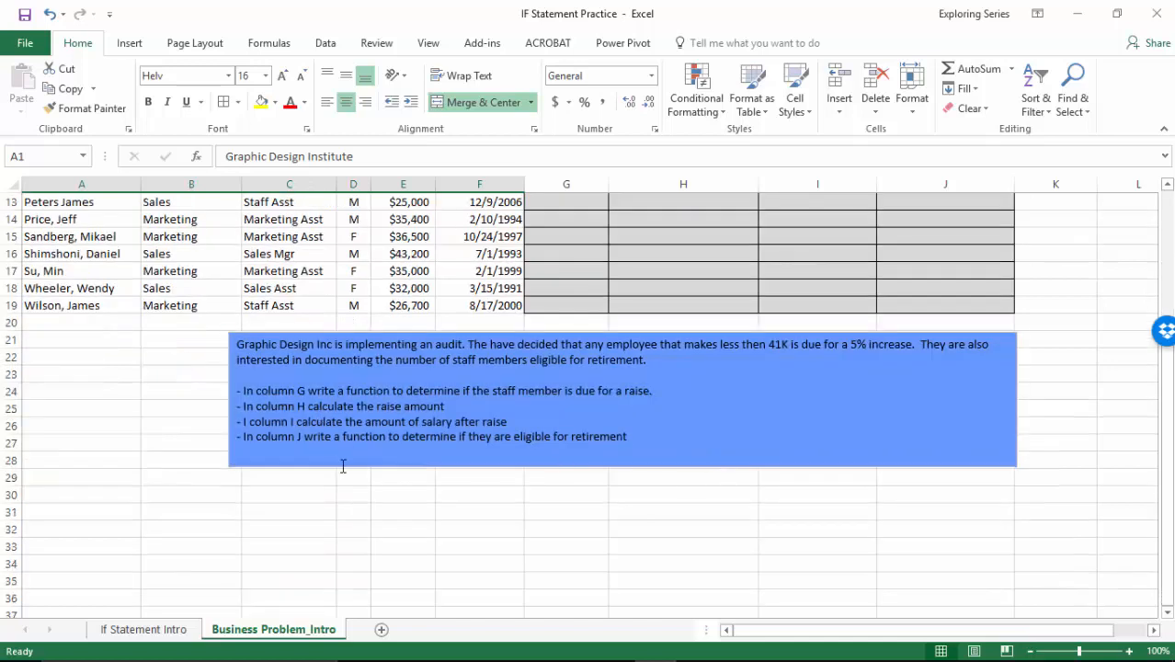
scroll(342, 469, up, 4)
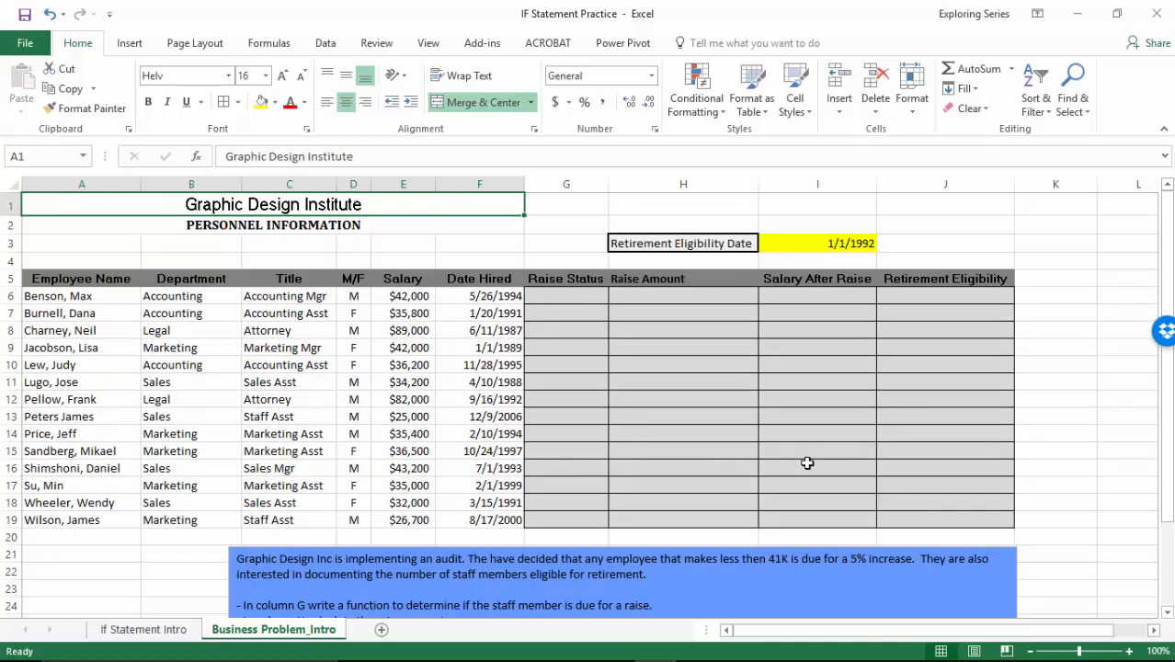
click(191, 629)
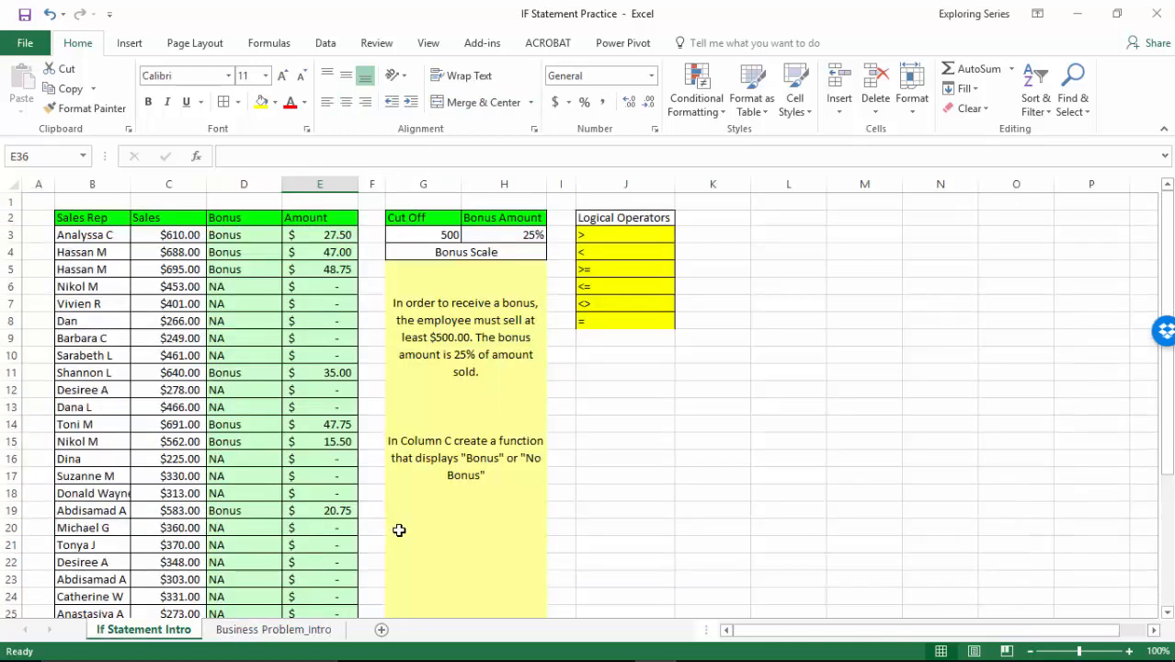